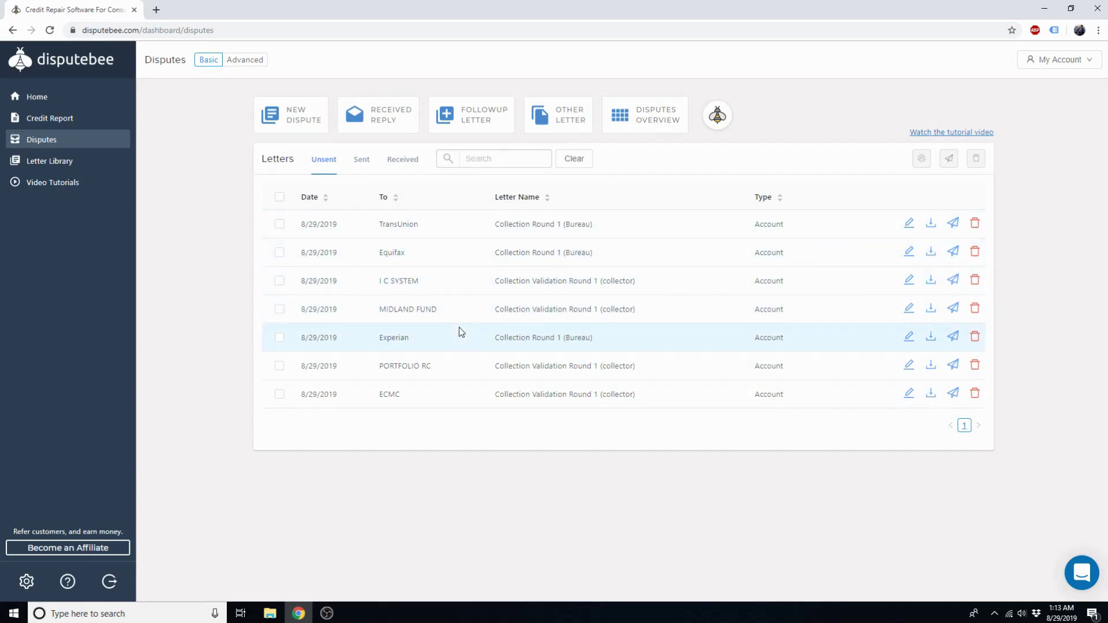
Step: Select all seven unsent Round 1 letters and mark them as sent
{"action": "left_click", "coordinate": [279, 197]}
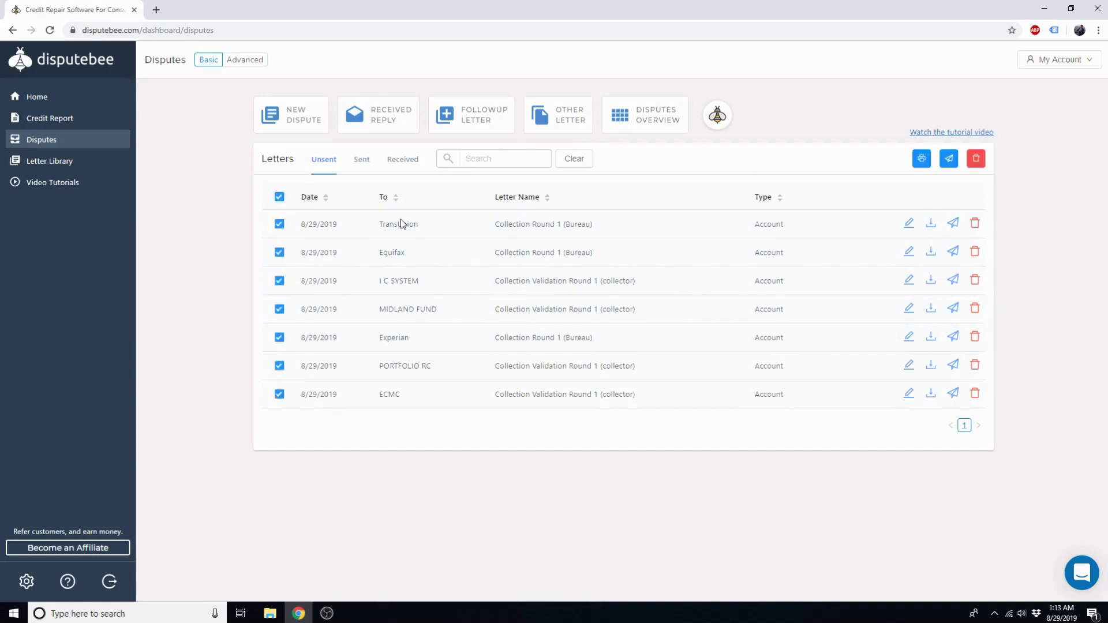
{"action": "left_click", "coordinate": [948, 158]}
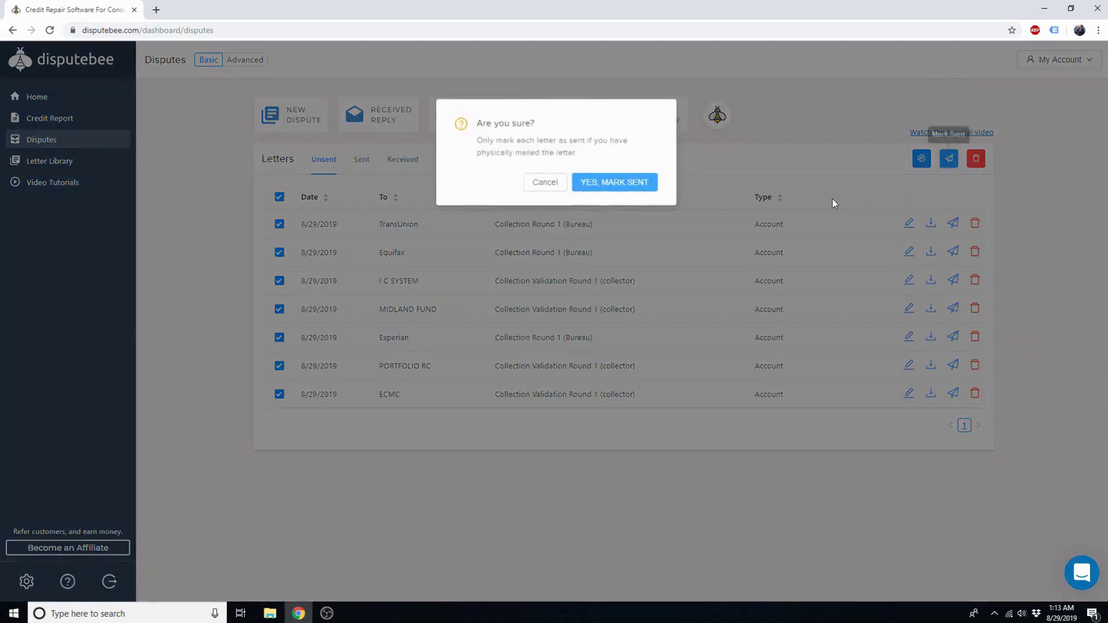
{"action": "left_click", "coordinate": [639, 184]}
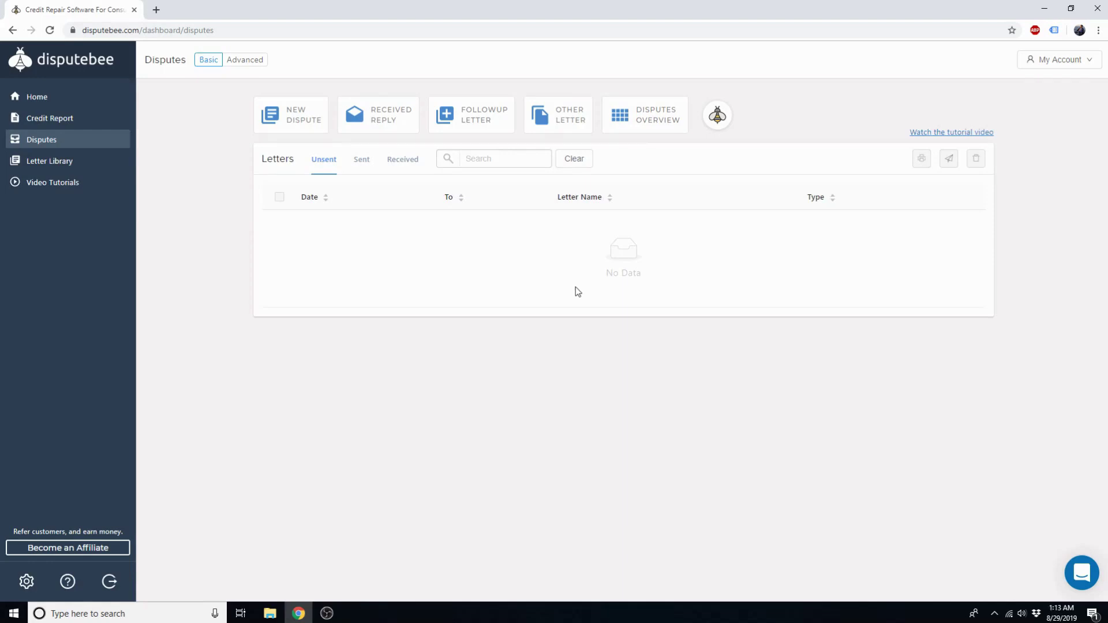
Step: Begin a Received Reply entry with TransUnion chosen as the responder
{"action": "left_click", "coordinate": [390, 128]}
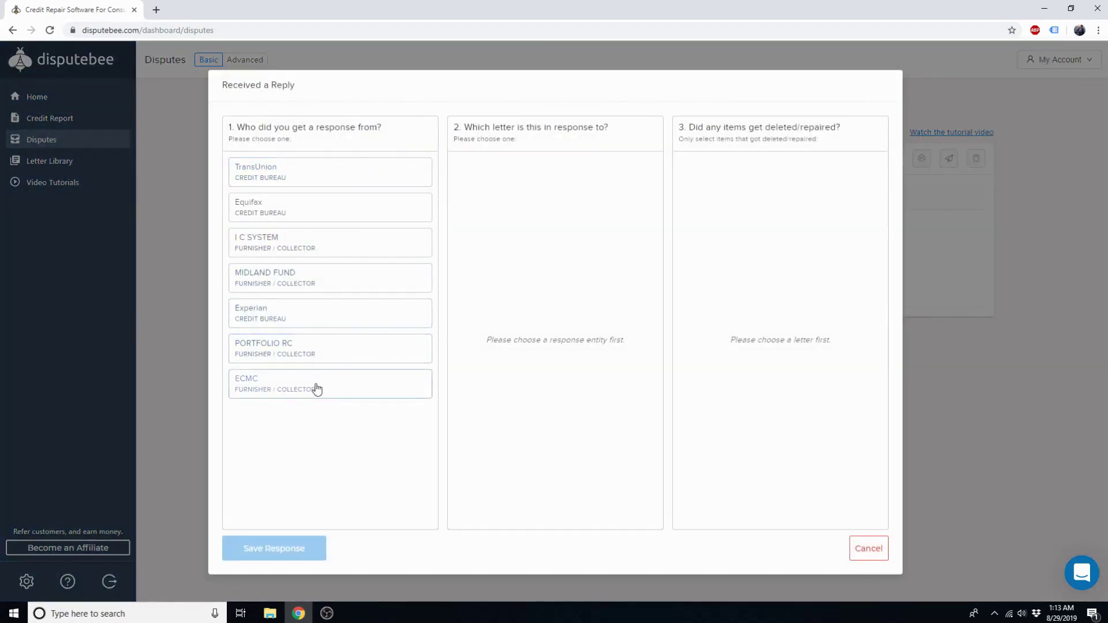
{"action": "left_click", "coordinate": [274, 168]}
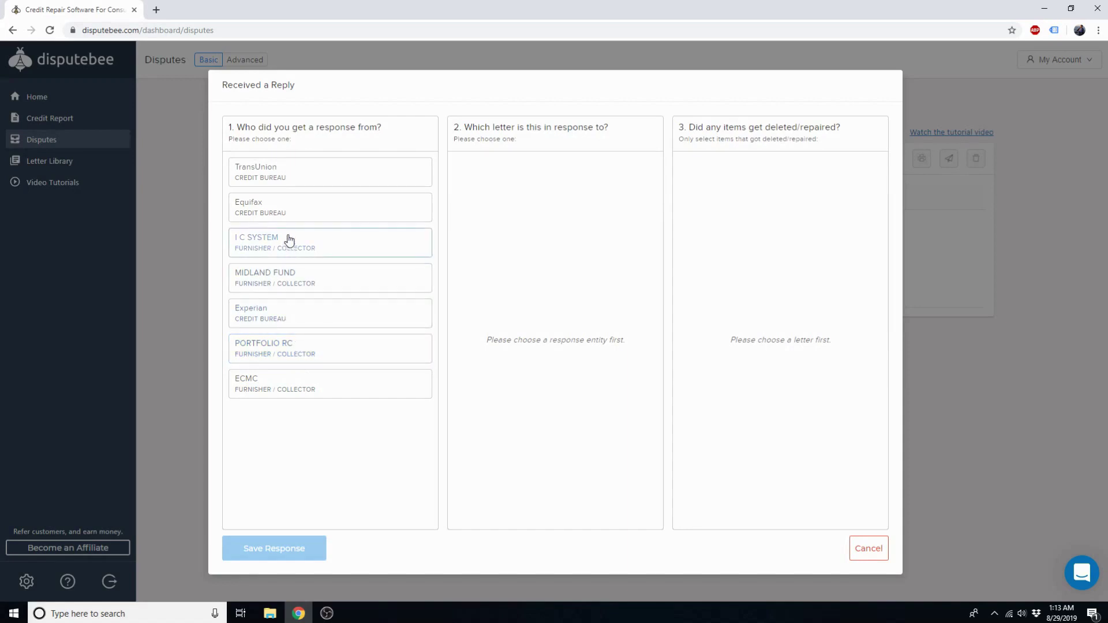
{"action": "left_click", "coordinate": [321, 179]}
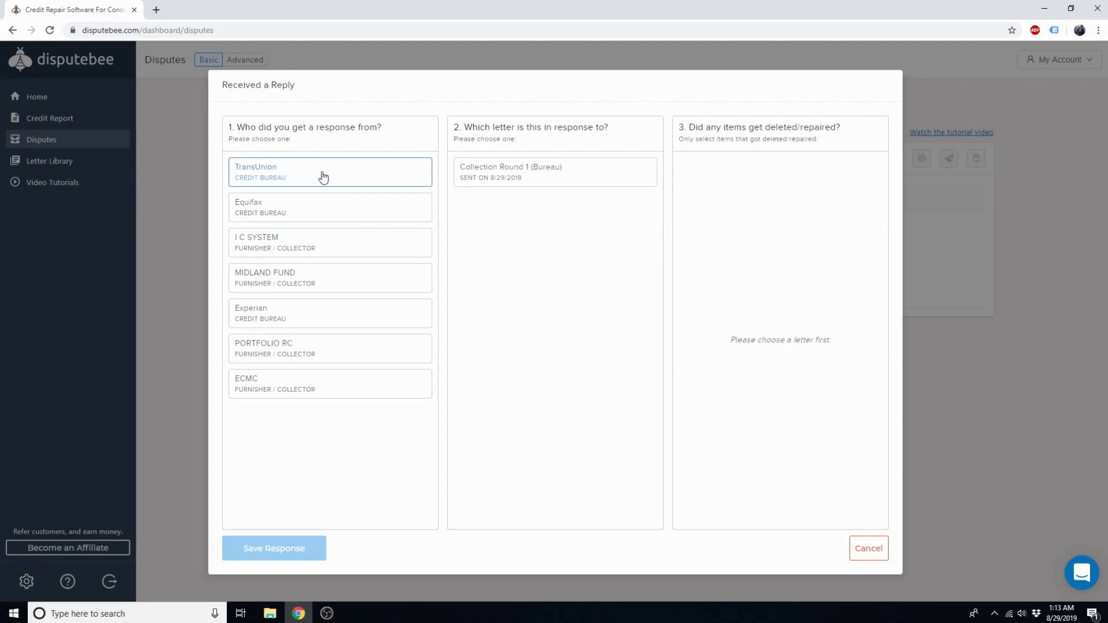
Step: Save TransUnion's reply to the Collection Round 1 (Bureau) letter with no accounts deleted
{"action": "left_click", "coordinate": [535, 183]}
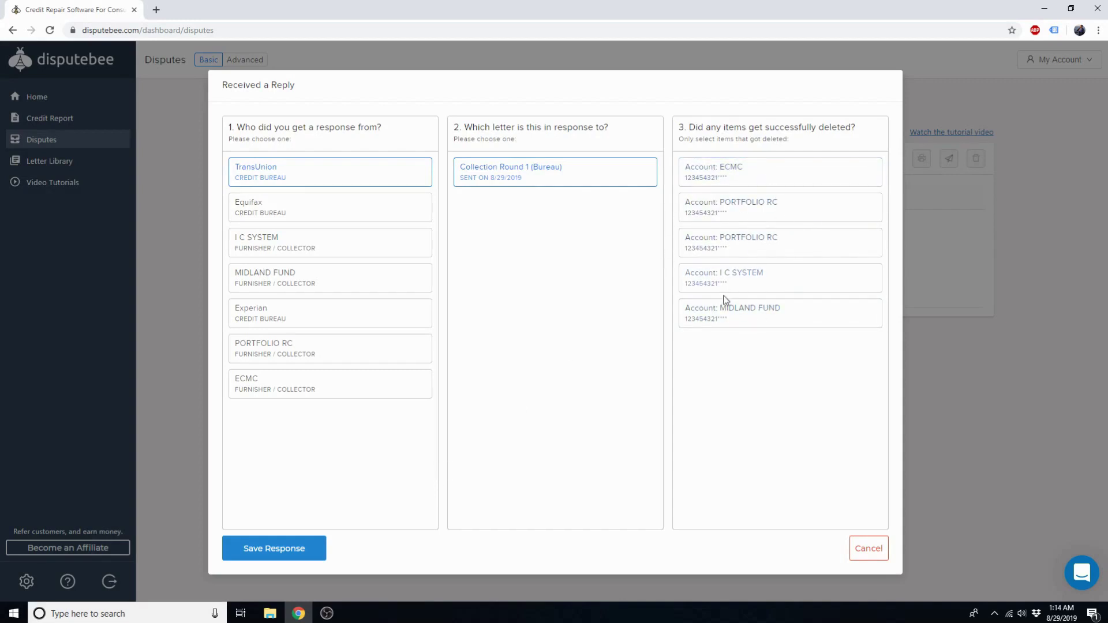
{"action": "left_click", "coordinate": [285, 550]}
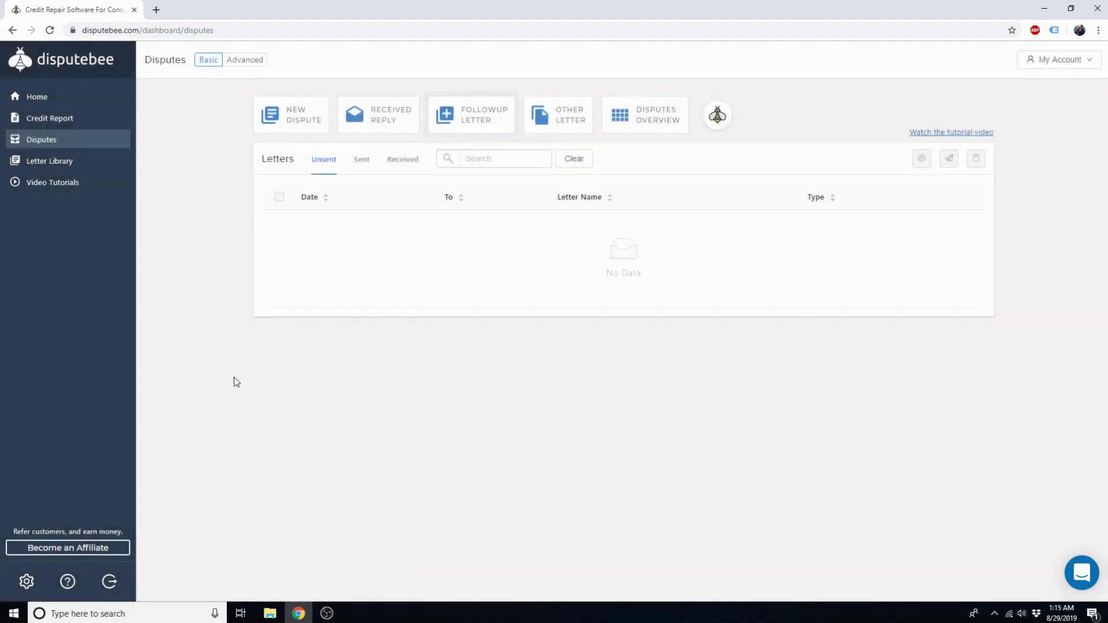
Step: Create a Collection Round 2 (bureau) follow-up letter to TransUnion, dated 8/29/2019
{"action": "left_click", "coordinate": [493, 126]}
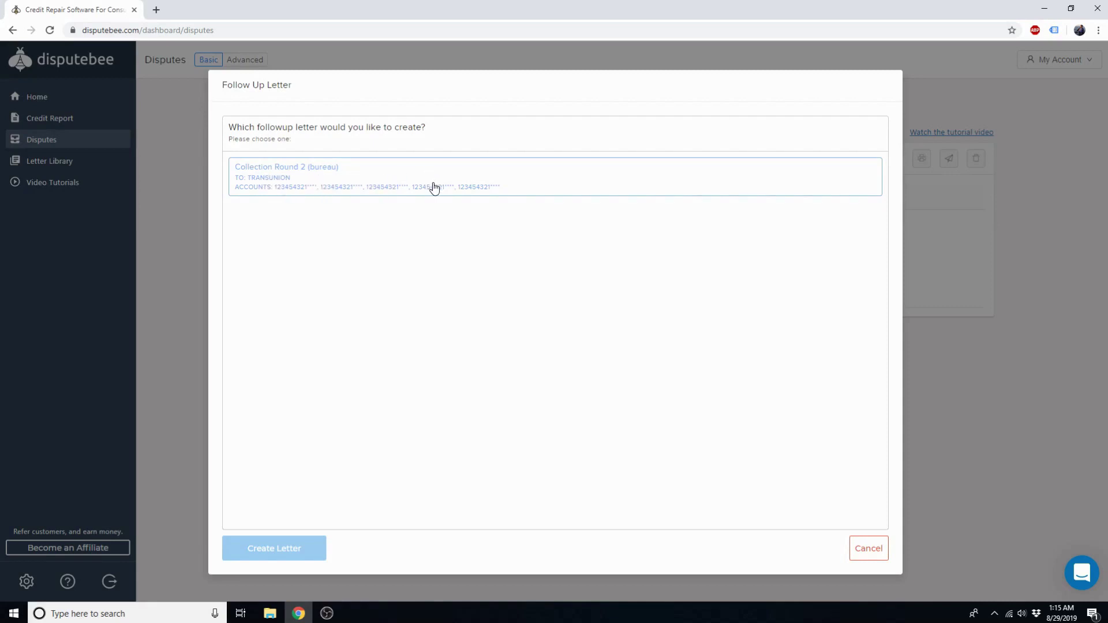
{"action": "left_click", "coordinate": [319, 182]}
{"action": "left_click", "coordinate": [284, 548]}
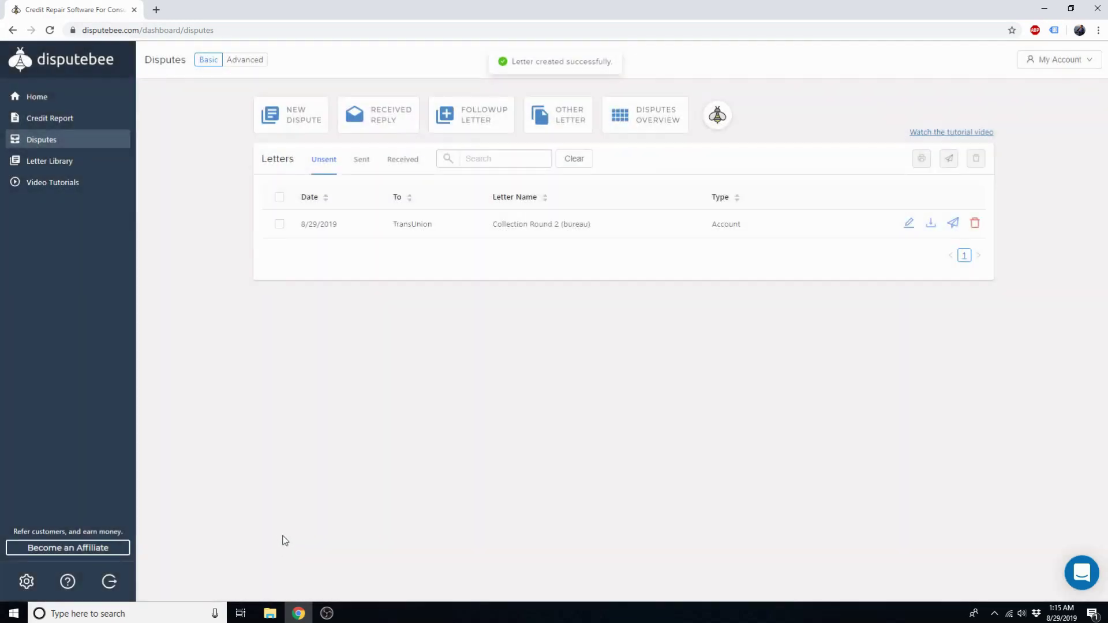
Step: Review the Round 2 letter's five disputed accounts without editing, then mark it sent
{"action": "left_click", "coordinate": [908, 224]}
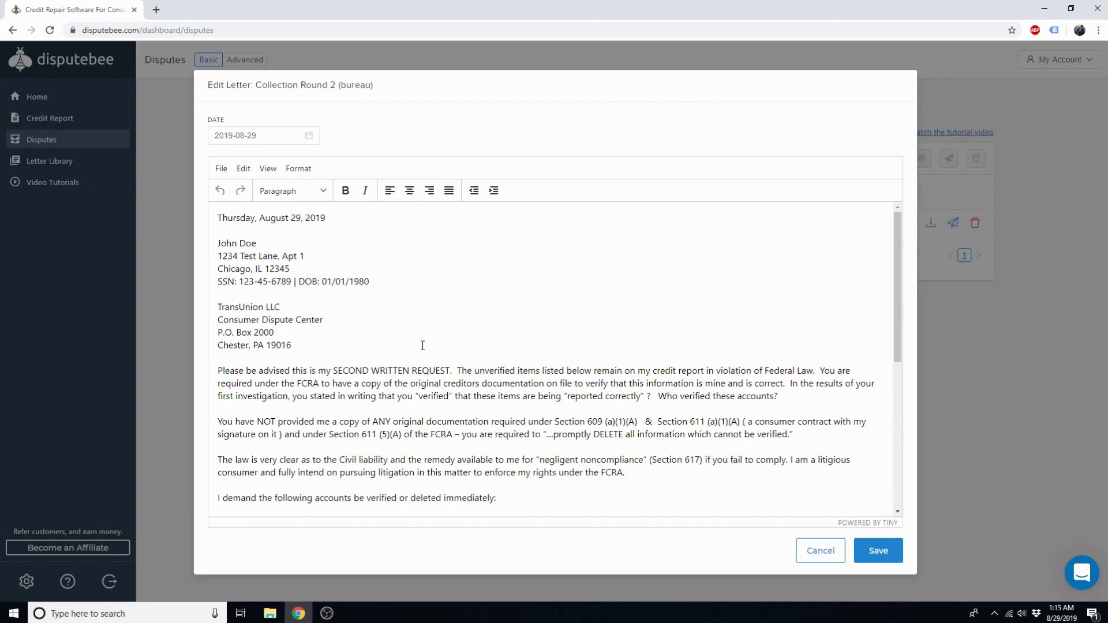
{"action": "scroll", "coordinate": [422, 345], "scroll_direction": "down", "scroll_amount": 2}
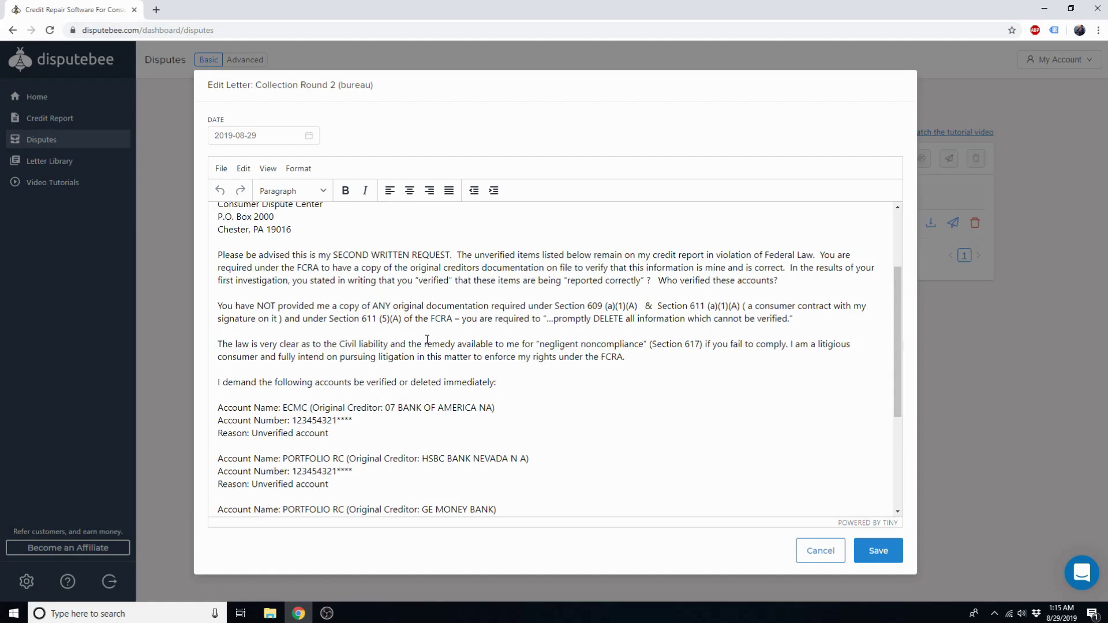
{"action": "scroll", "coordinate": [427, 339], "scroll_direction": "down", "scroll_amount": 3}
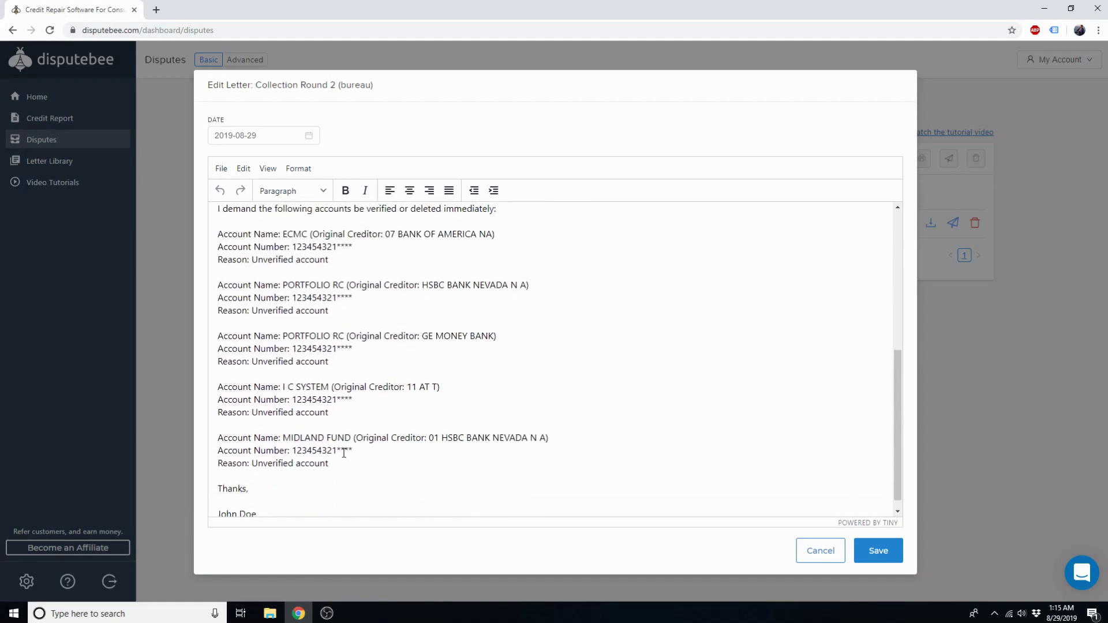
{"action": "left_click_drag", "start_coordinate": [341, 461], "coordinate": [218, 237]}
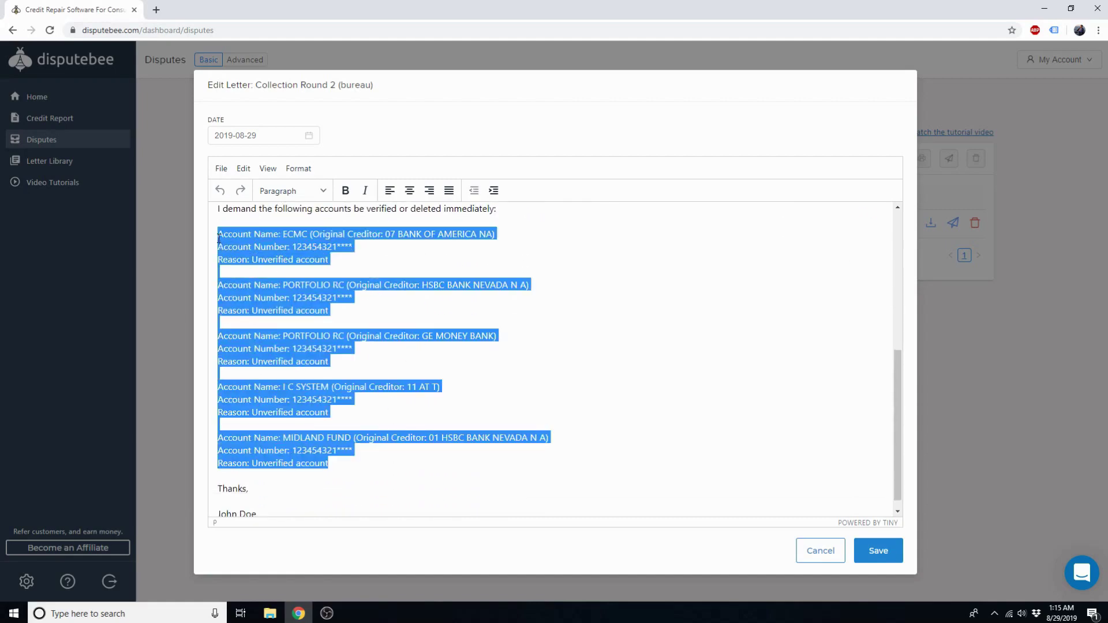
{"action": "left_click", "coordinate": [404, 254]}
{"action": "scroll", "coordinate": [427, 289], "scroll_direction": "up", "scroll_amount": 2}
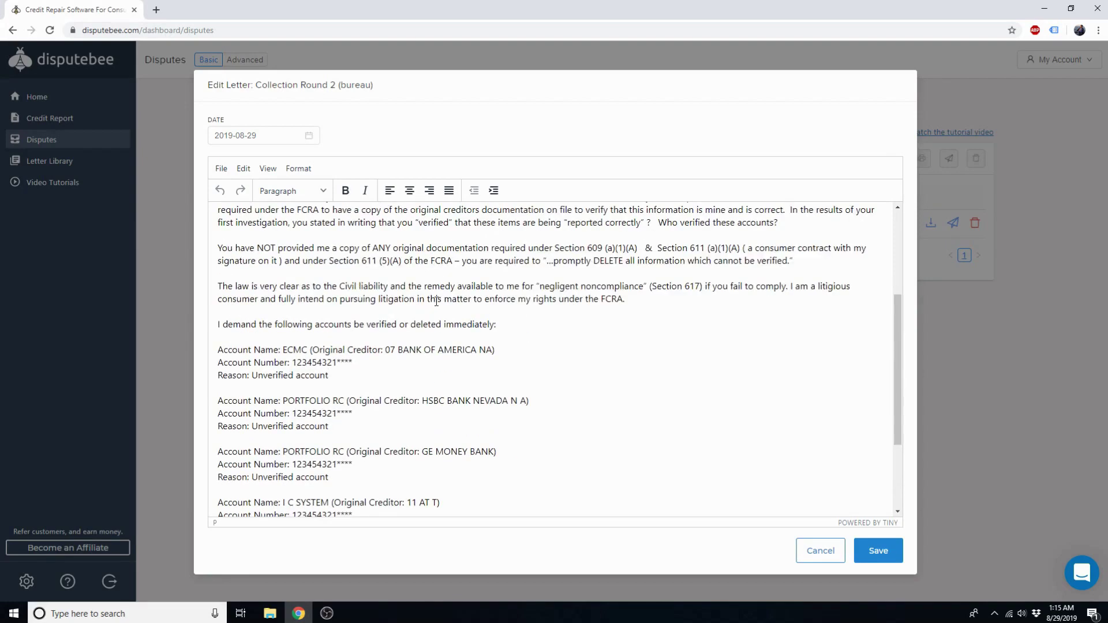
{"action": "left_click", "coordinate": [808, 553]}
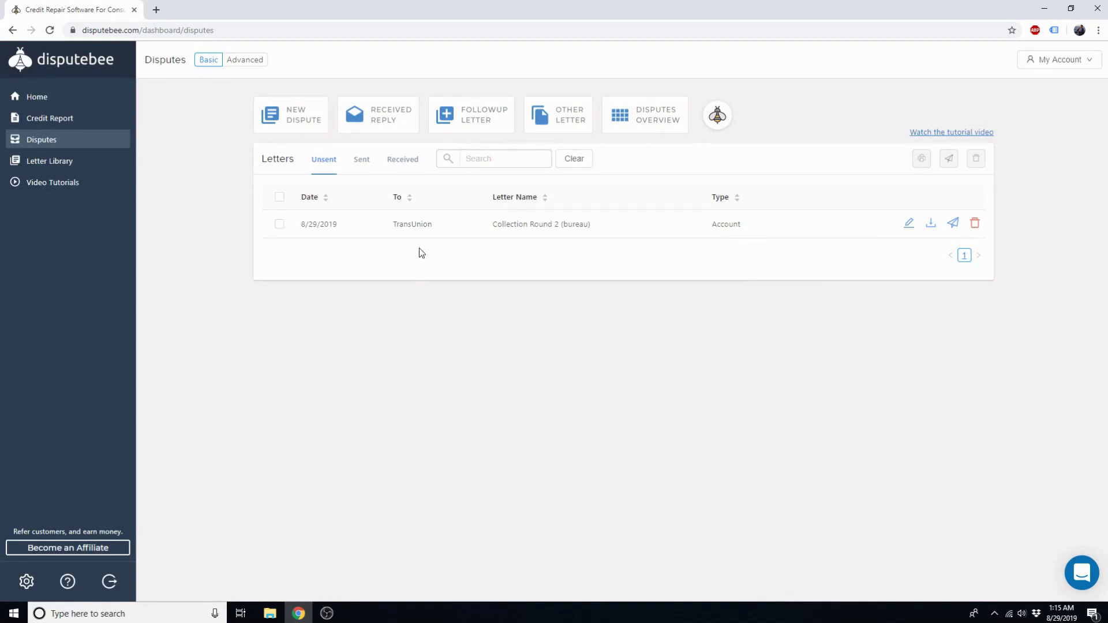
{"action": "left_click", "coordinate": [952, 223]}
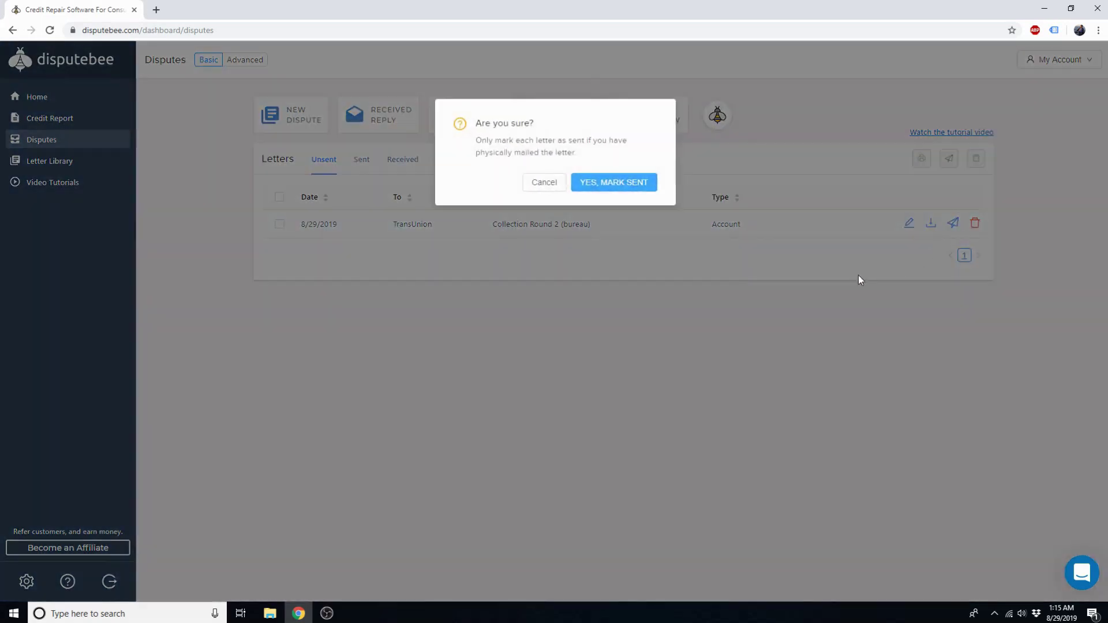
{"action": "left_click", "coordinate": [614, 184]}
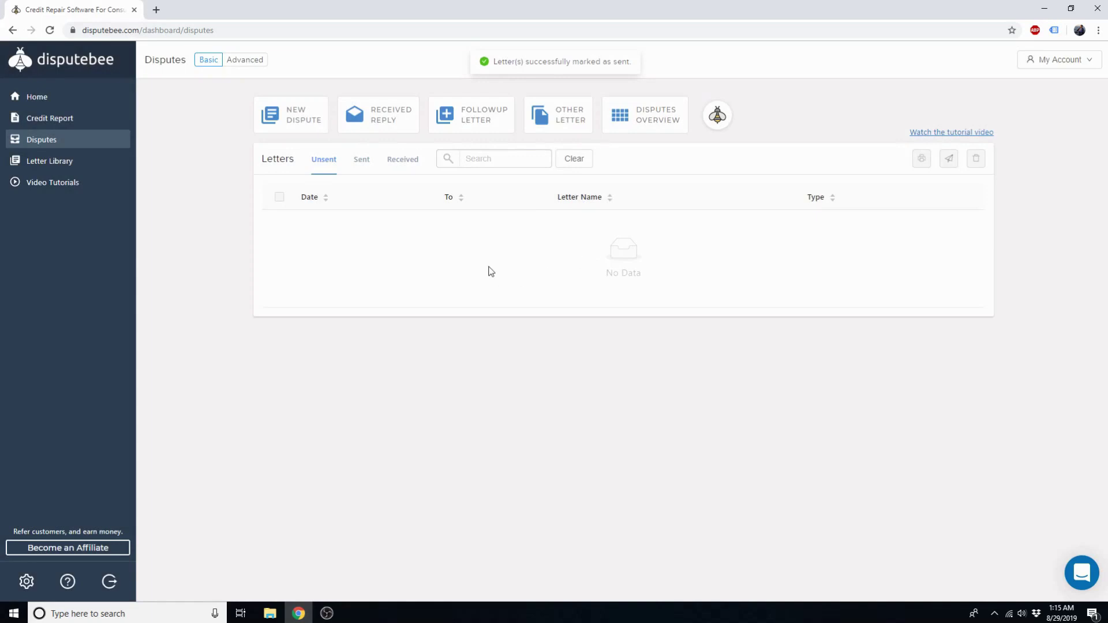
Step: Log TransUnion's reply to Collection Round 2 (bureau), with Account: ECMC marked deleted
{"action": "left_click", "coordinate": [371, 117]}
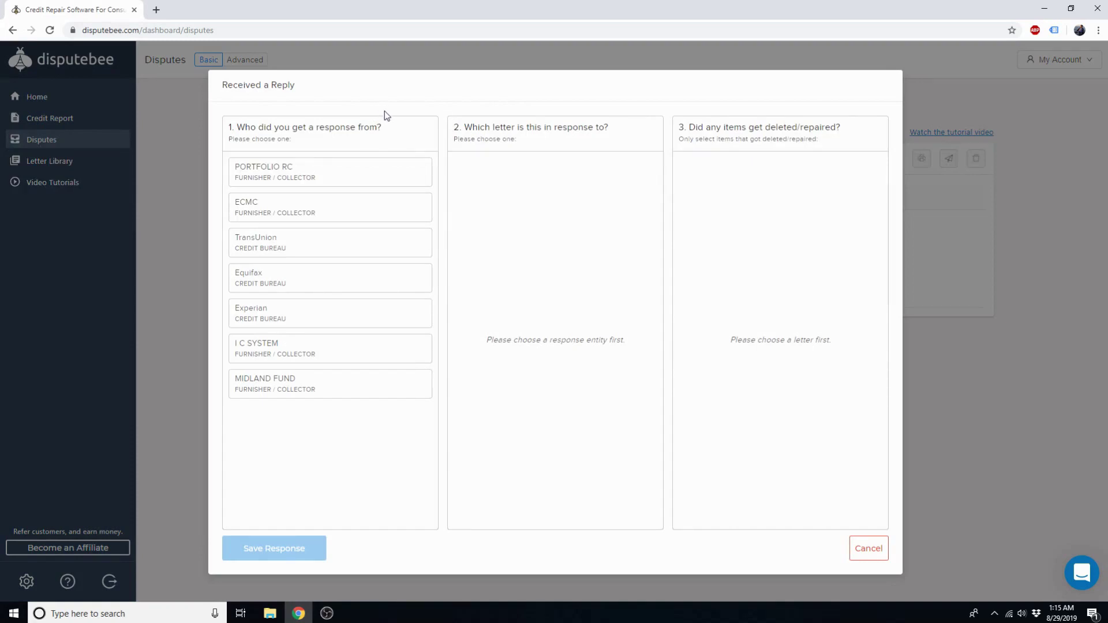
{"action": "left_click", "coordinate": [320, 251]}
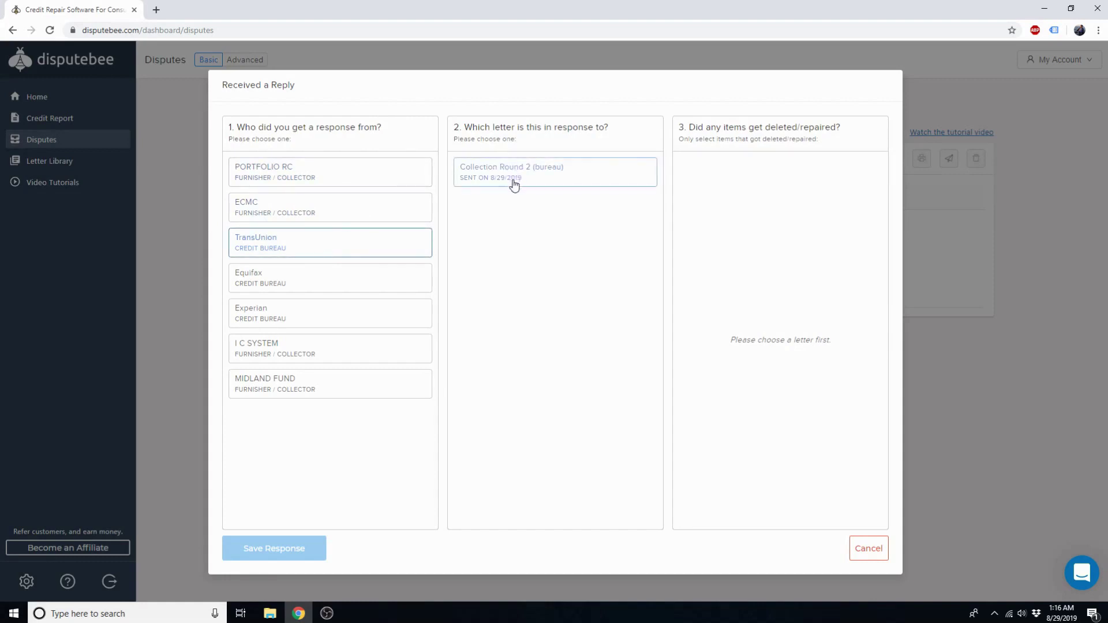
{"action": "left_click", "coordinate": [548, 173]}
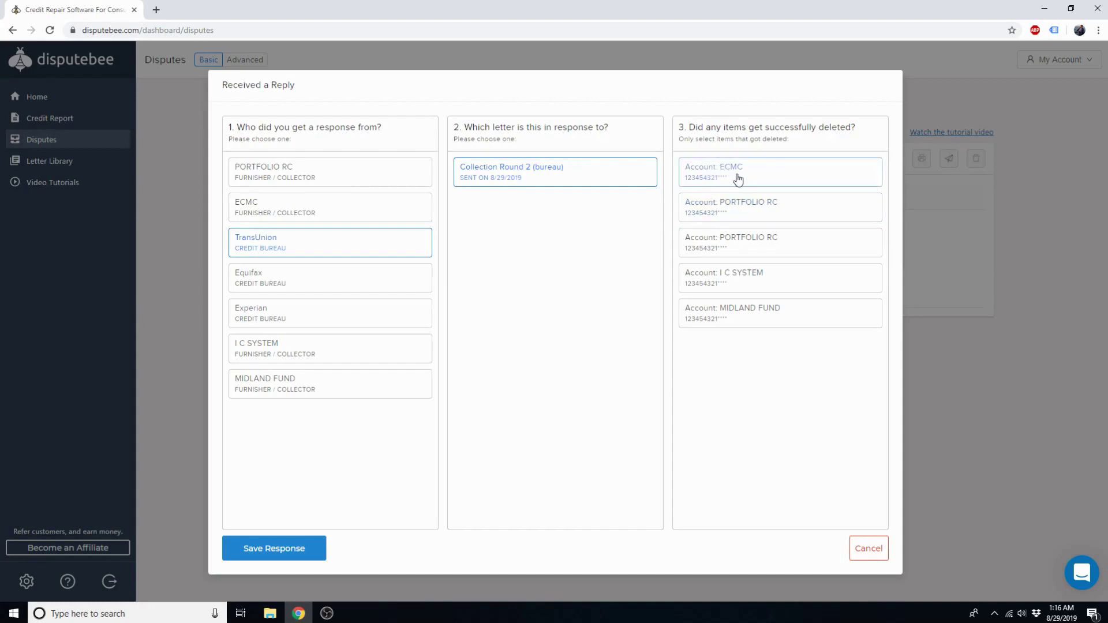
{"action": "left_click", "coordinate": [742, 176]}
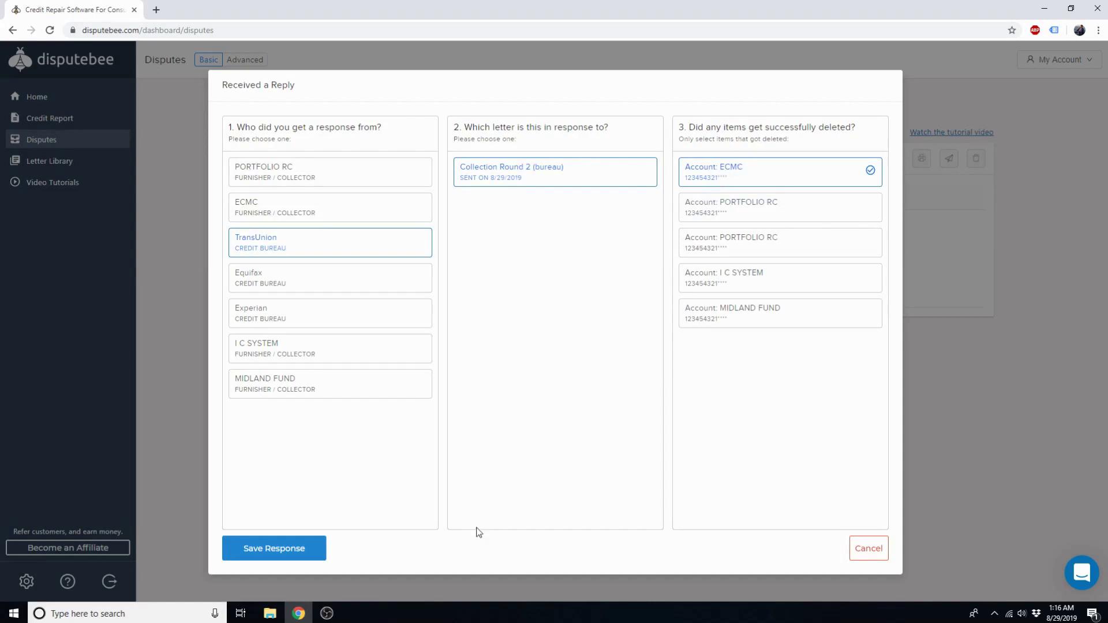
{"action": "left_click", "coordinate": [298, 558]}
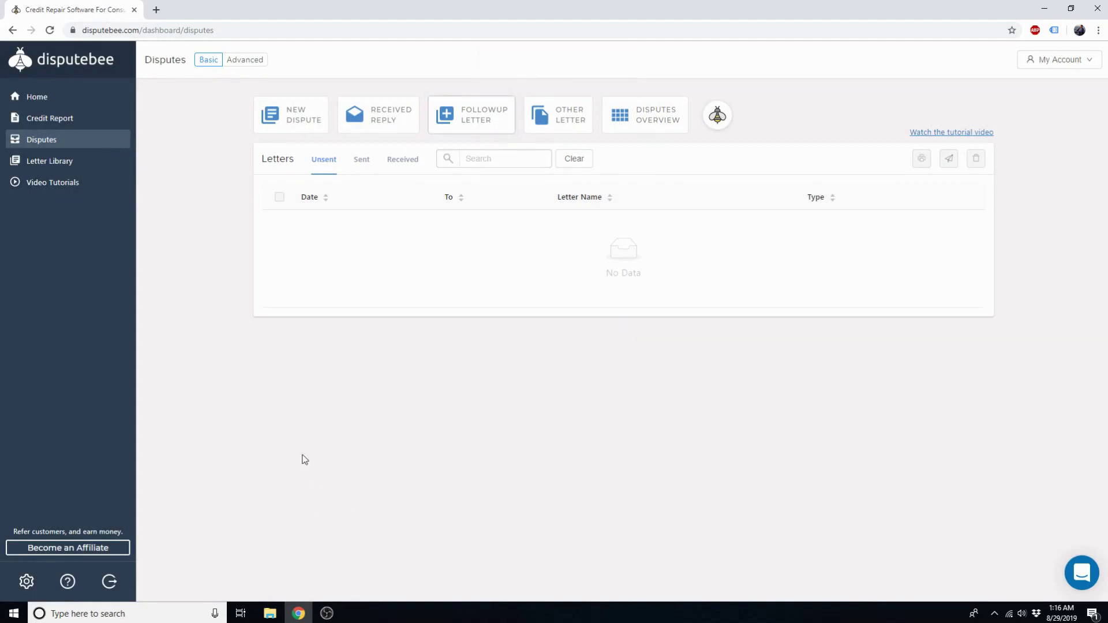
{"action": "left_click", "coordinate": [664, 123]}
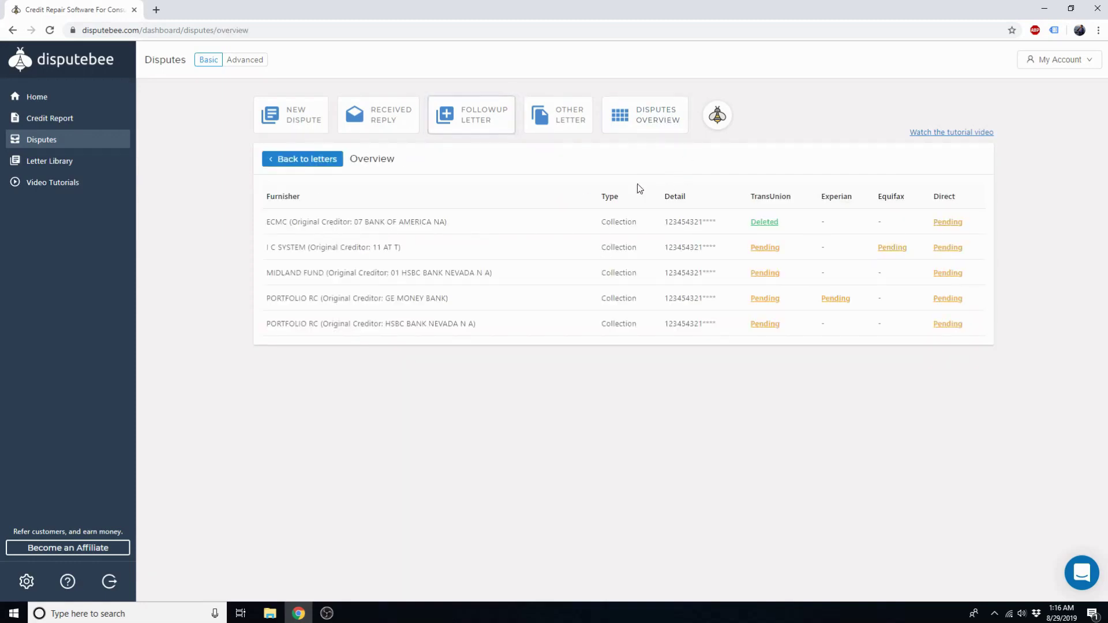
{"action": "left_click_drag", "start_coordinate": [266, 221], "coordinate": [290, 221]}
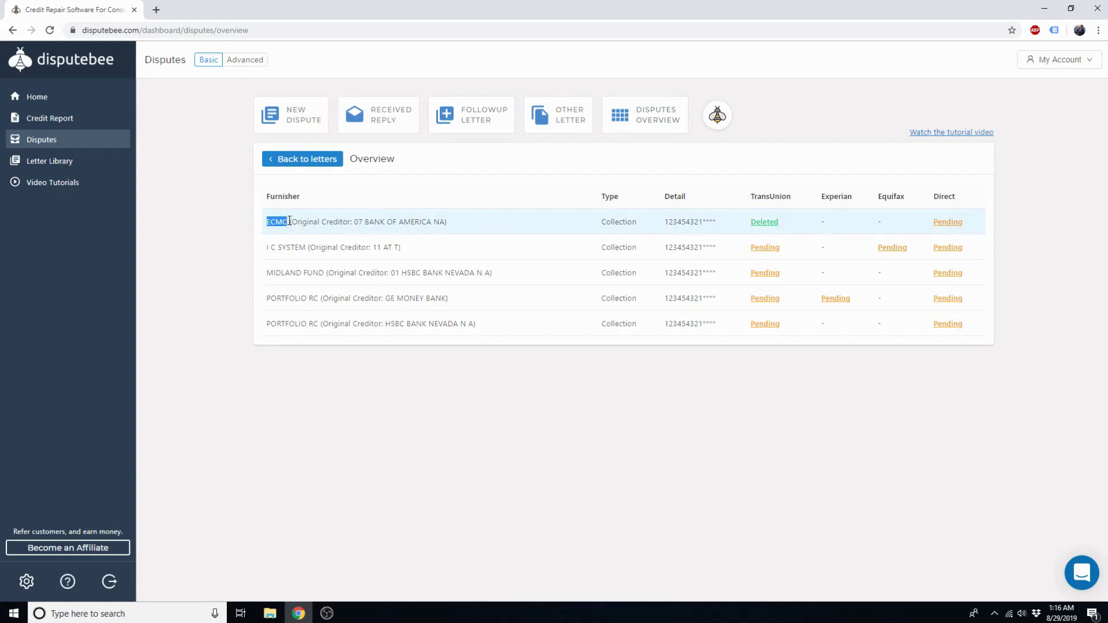
{"action": "left_click", "coordinate": [343, 220]}
{"action": "left_click", "coordinate": [323, 163]}
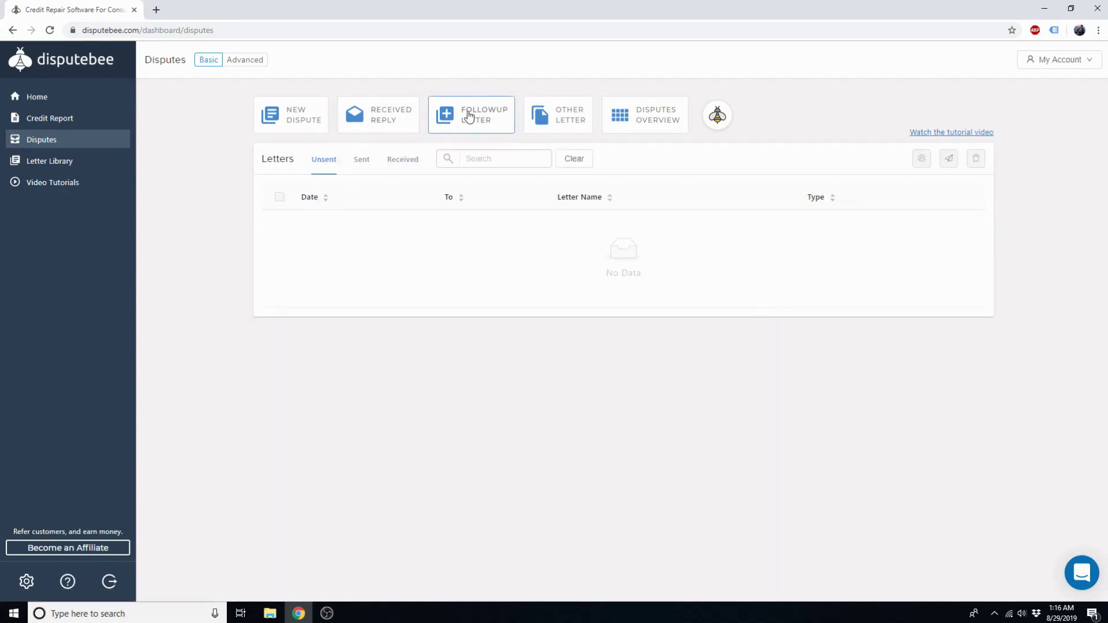
Step: Start a follow-up letter and select Collection Round 3 (bureau) to TransUnion
{"action": "left_click", "coordinate": [486, 123]}
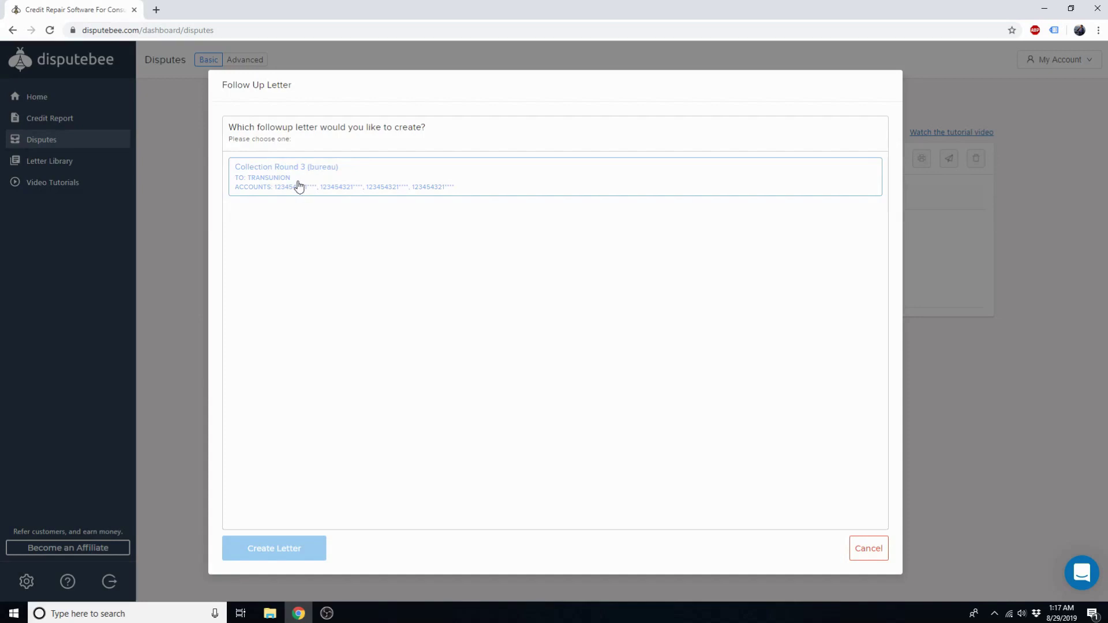
{"action": "left_click", "coordinate": [419, 175]}
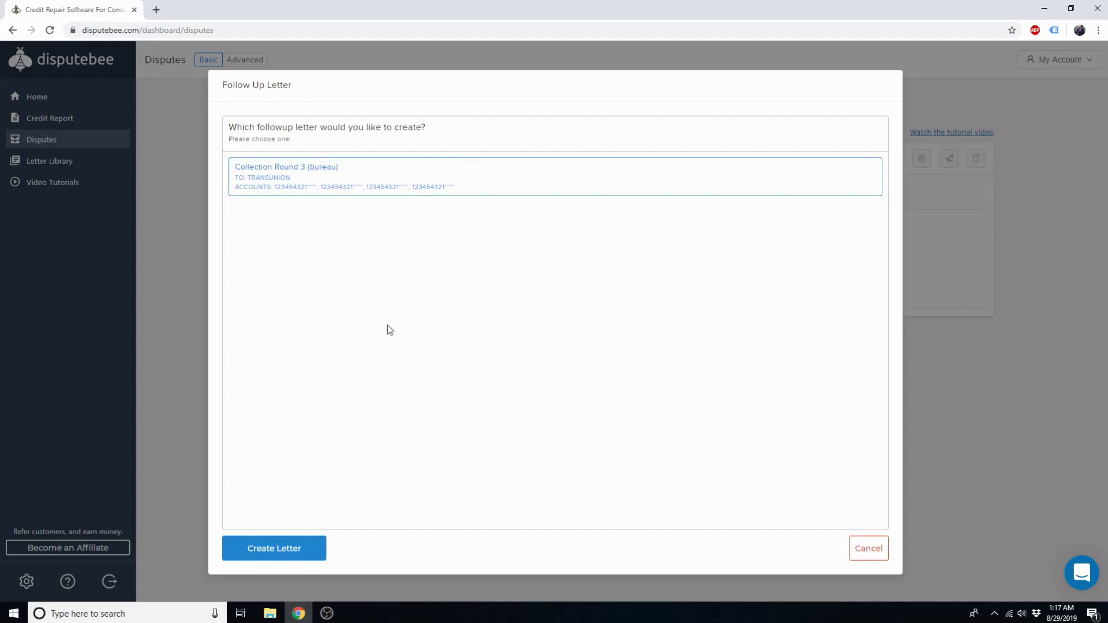
{"action": "left_click", "coordinate": [305, 550]}
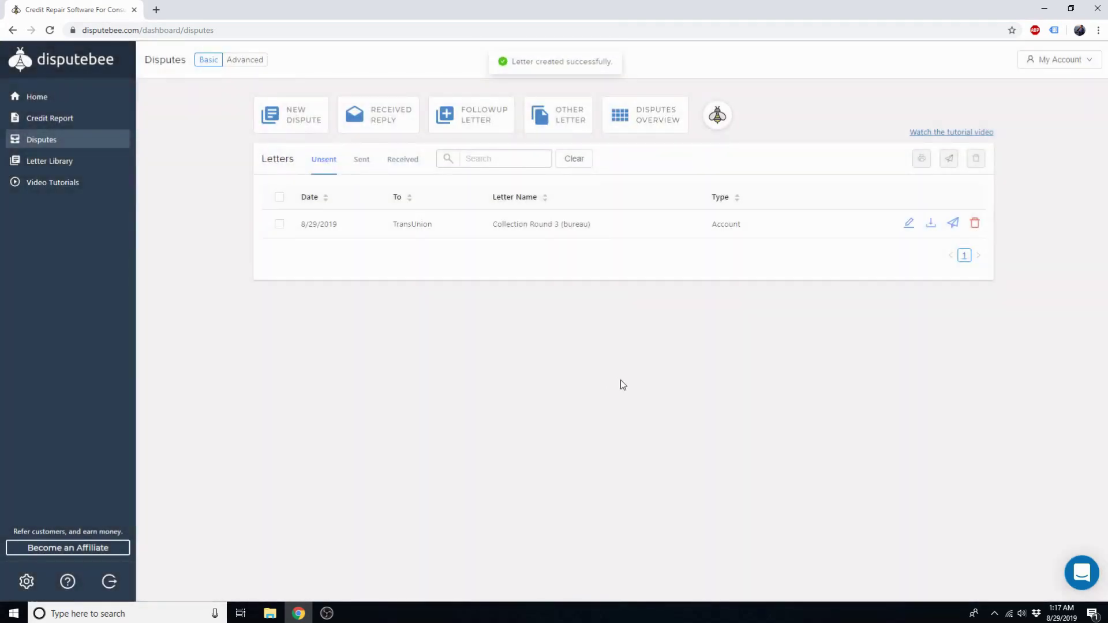
{"action": "left_click", "coordinate": [908, 223]}
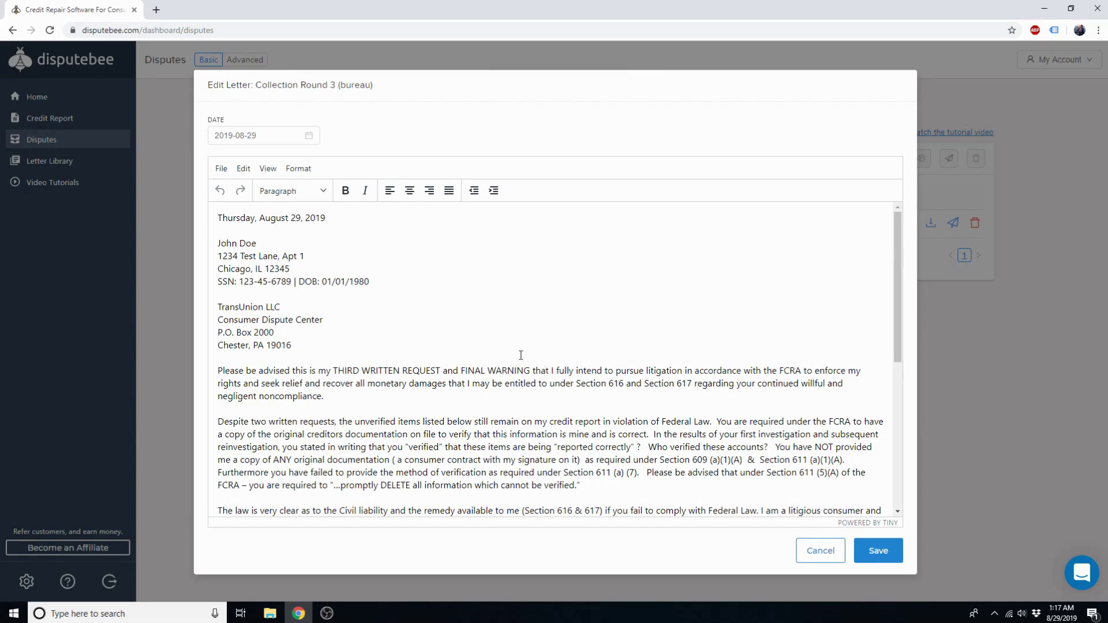
{"action": "scroll", "coordinate": [523, 351], "scroll_direction": "down", "scroll_amount": 5}
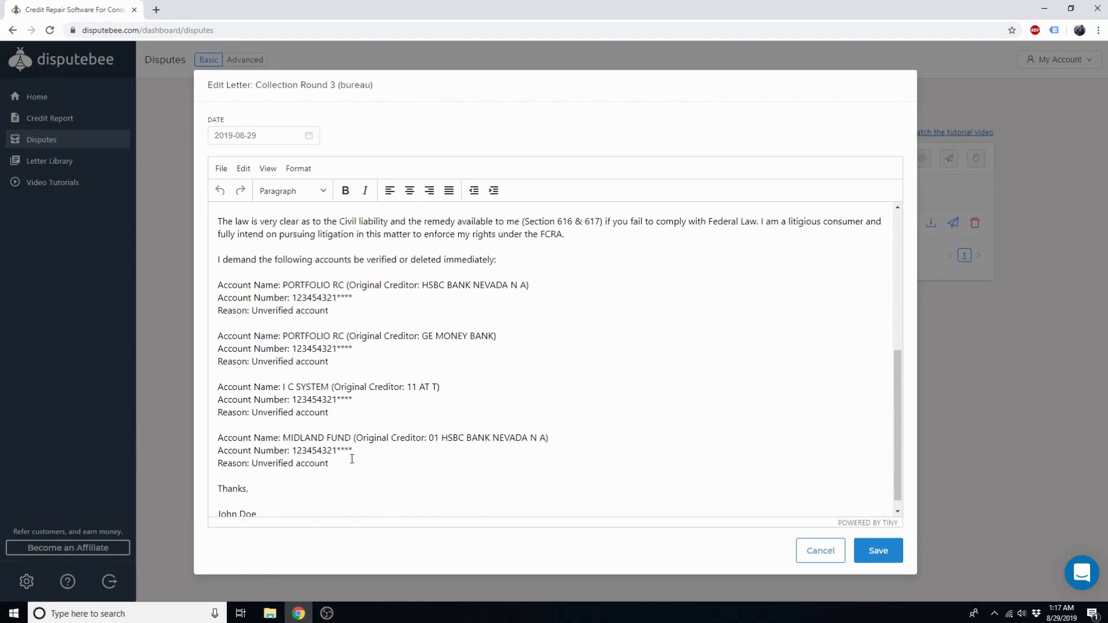
{"action": "left_click_drag", "start_coordinate": [346, 460], "coordinate": [215, 290]}
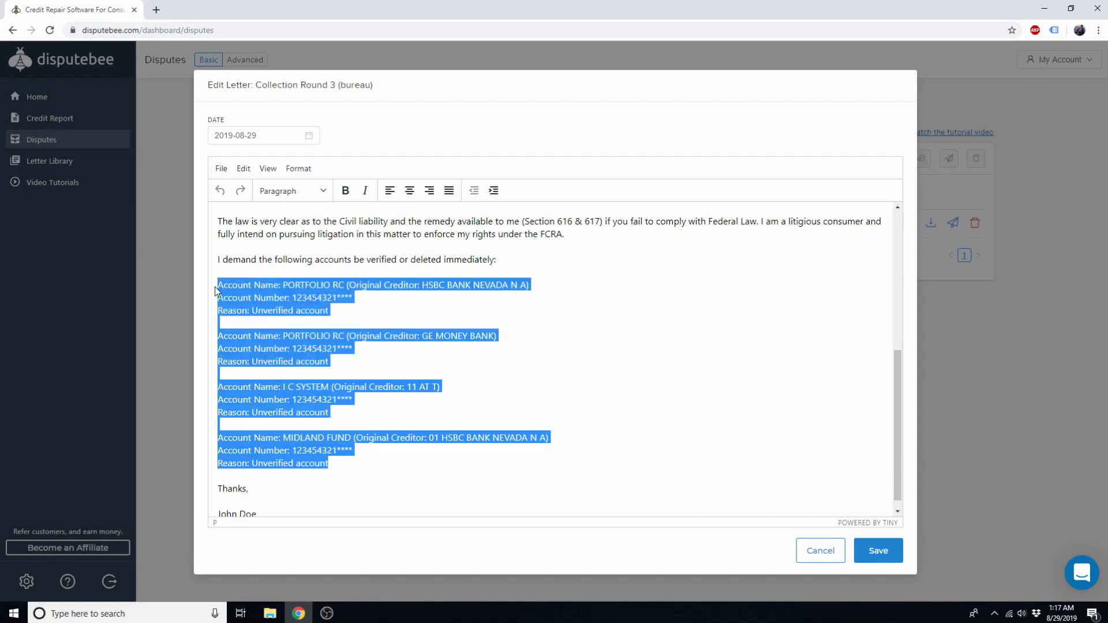
{"action": "left_click", "coordinate": [391, 300]}
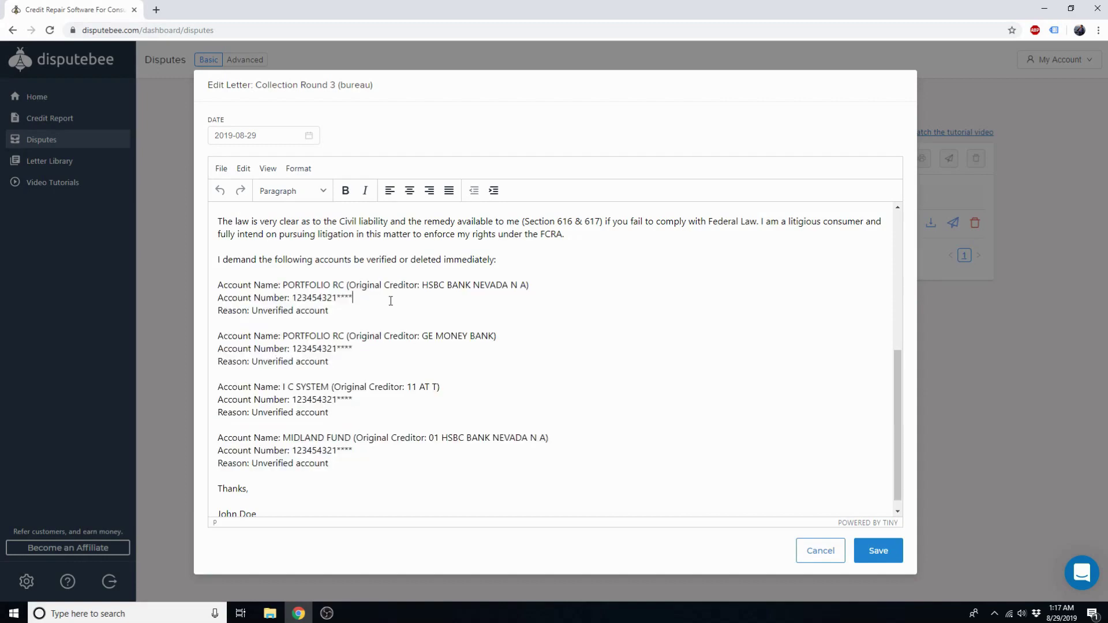
{"action": "left_click", "coordinate": [822, 553]}
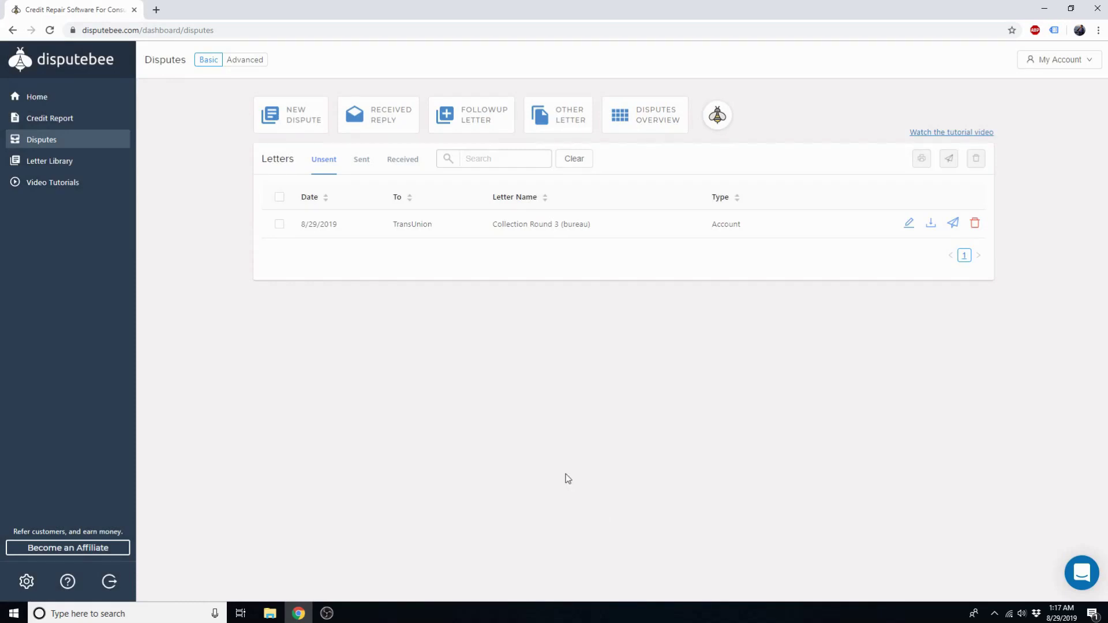
Step: Save Experian's reply to Collection Round 1 (Bureau), with Account: PORTFOLIO RC marked deleted
{"action": "left_click", "coordinate": [381, 115]}
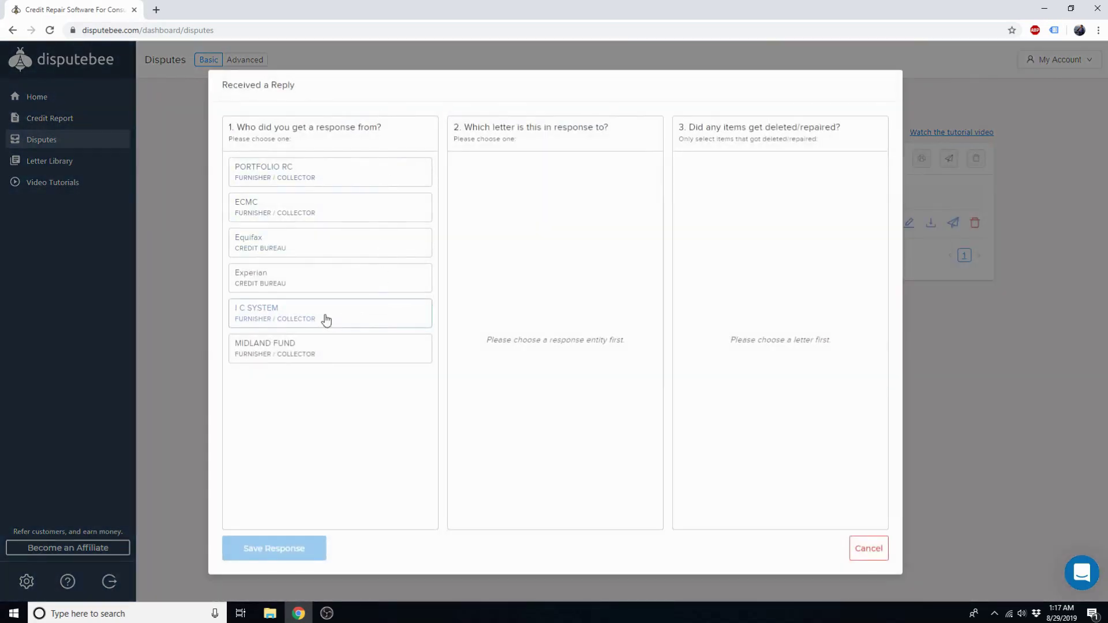
{"action": "left_click", "coordinate": [303, 282]}
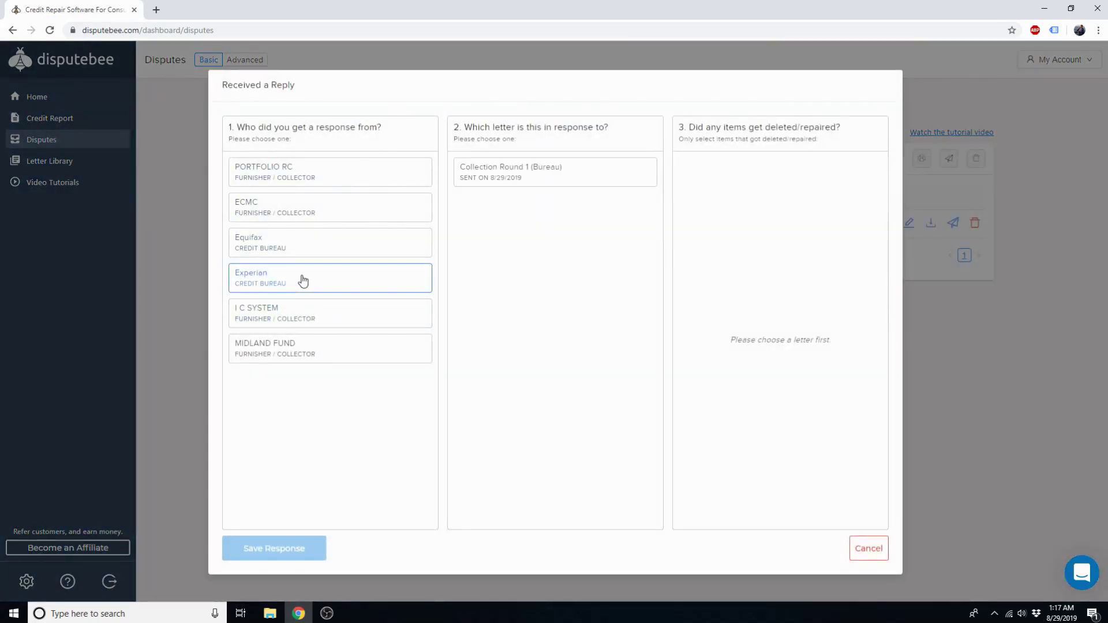
{"action": "left_click", "coordinate": [526, 172]}
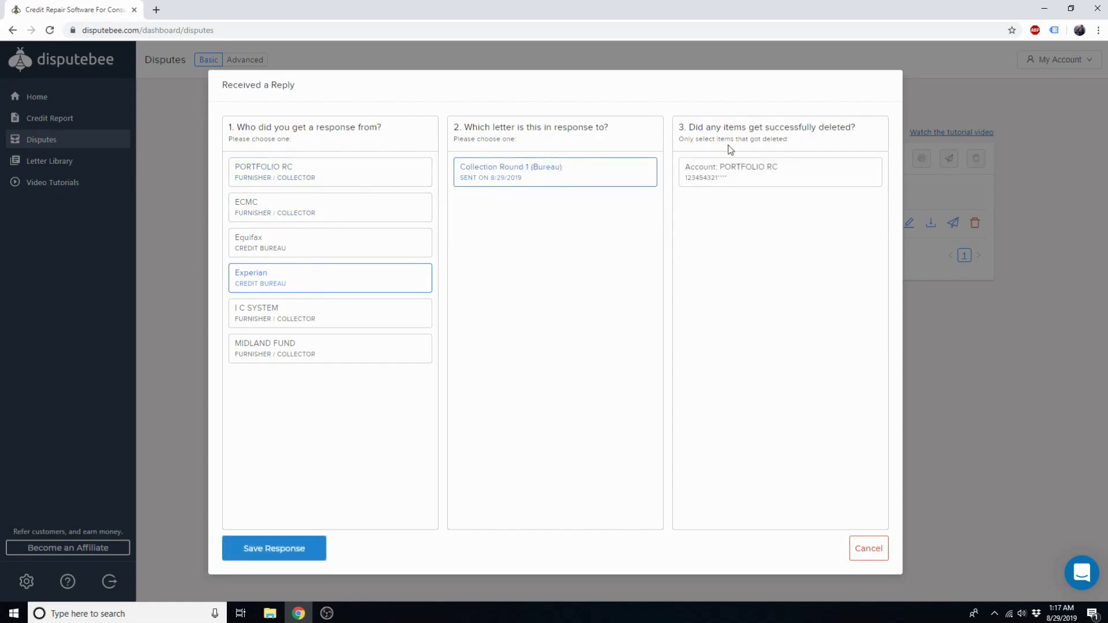
{"action": "left_click", "coordinate": [730, 168]}
{"action": "left_click", "coordinate": [751, 173]}
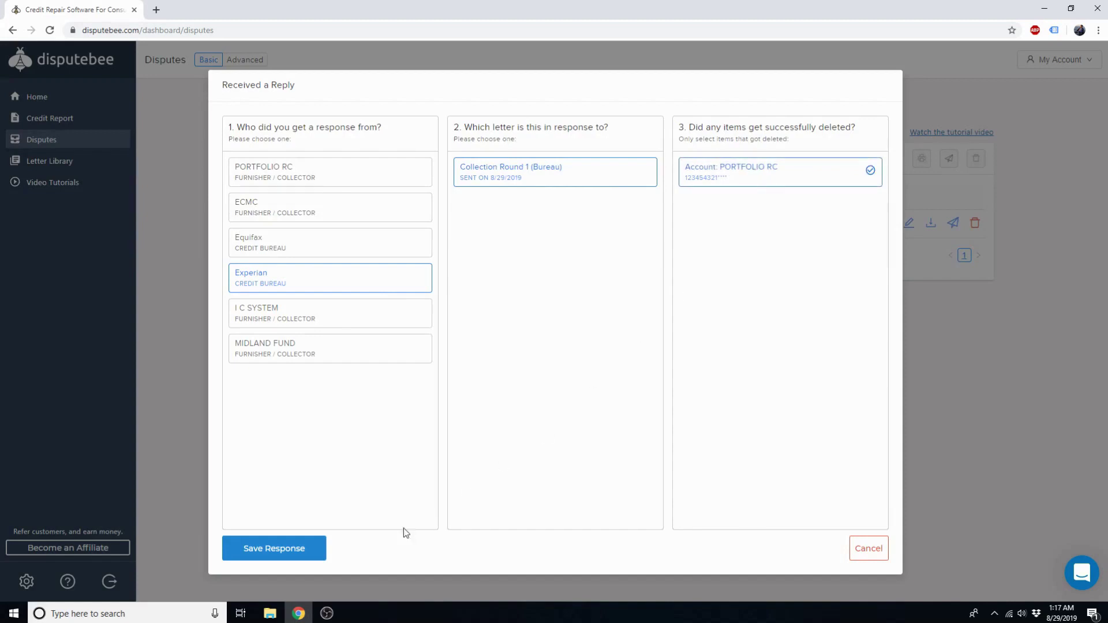
{"action": "left_click", "coordinate": [287, 549]}
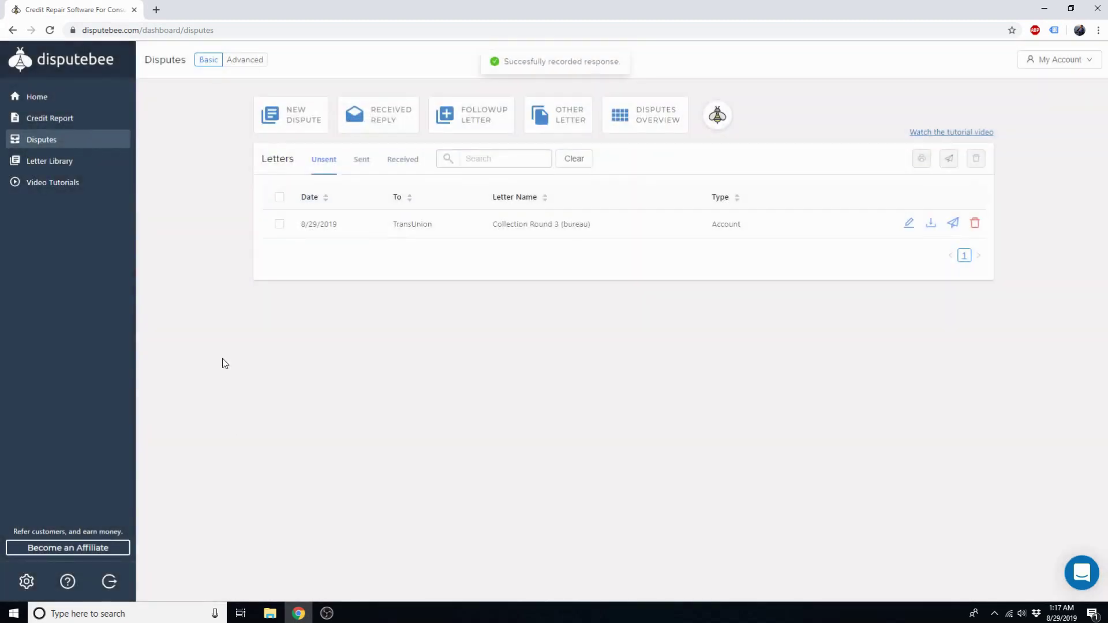
{"action": "left_click", "coordinate": [483, 111]}
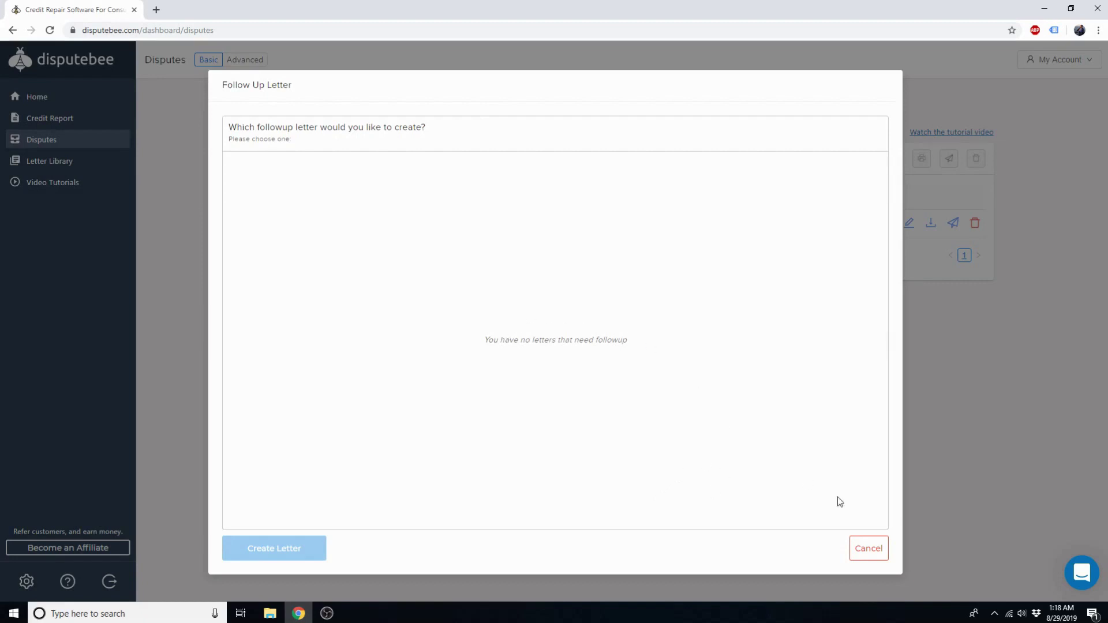
{"action": "left_click", "coordinate": [865, 550]}
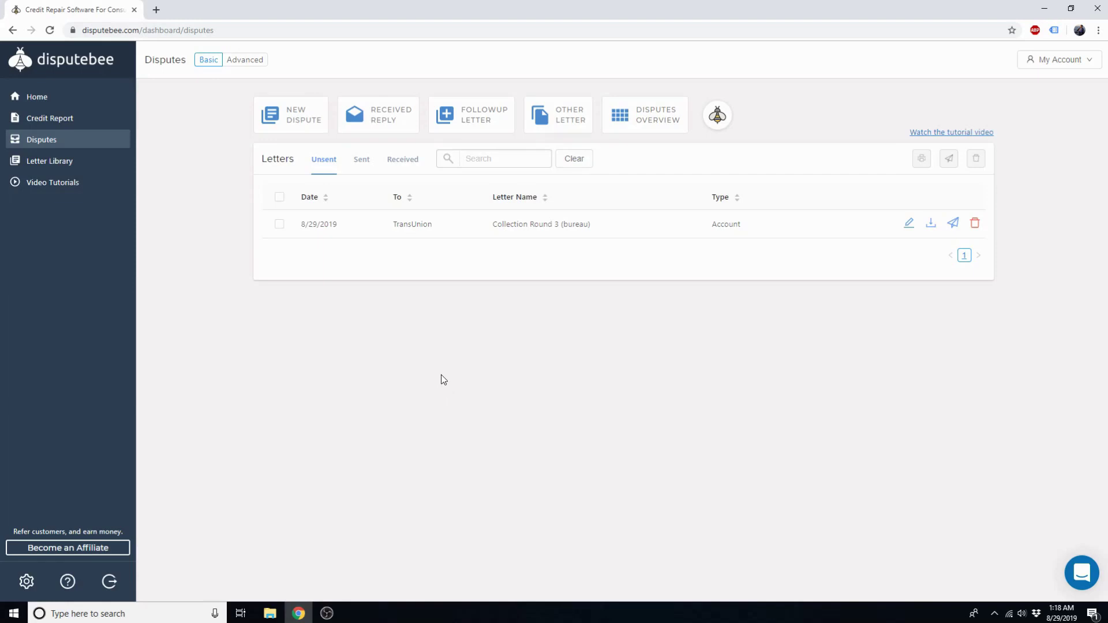
{"action": "left_click", "coordinate": [375, 115]}
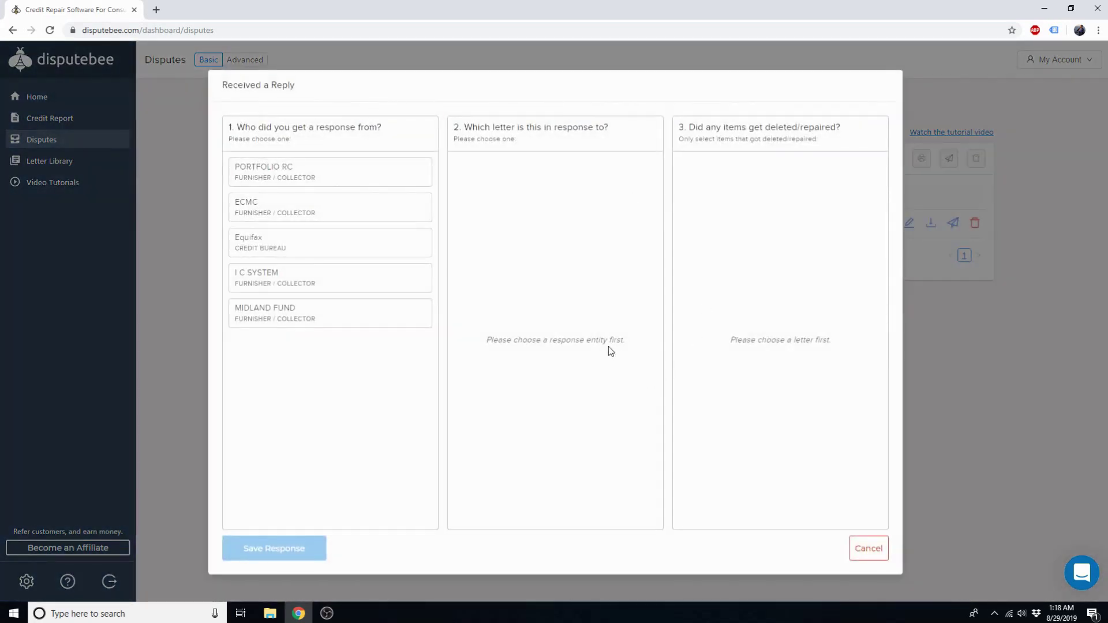
{"action": "left_click", "coordinate": [878, 561]}
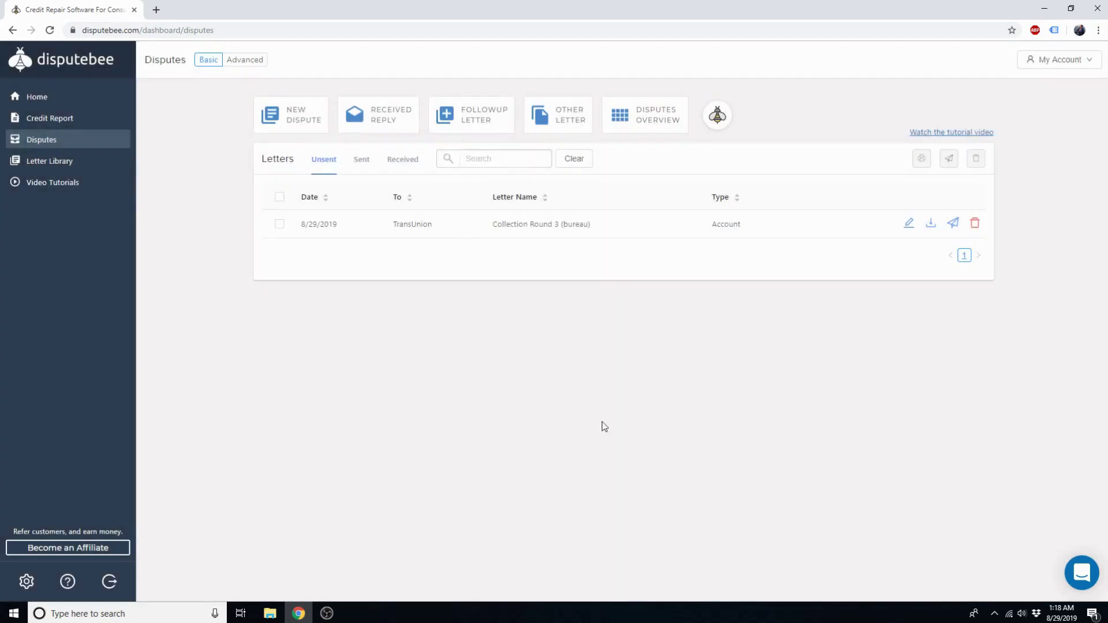
{"action": "left_click", "coordinate": [488, 128]}
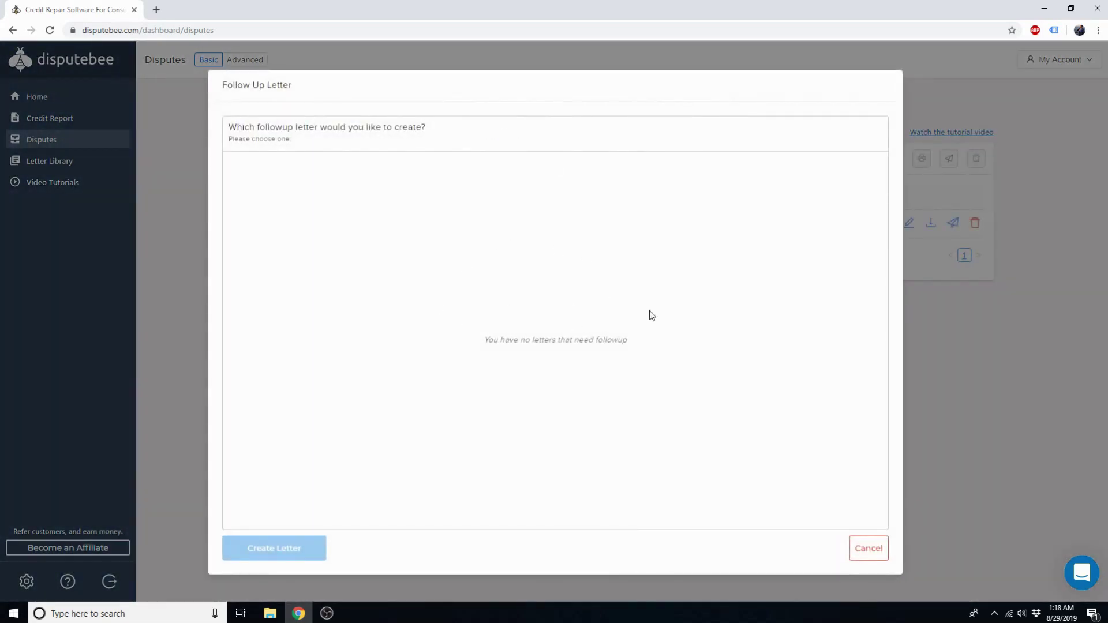
{"action": "left_click", "coordinate": [854, 538]}
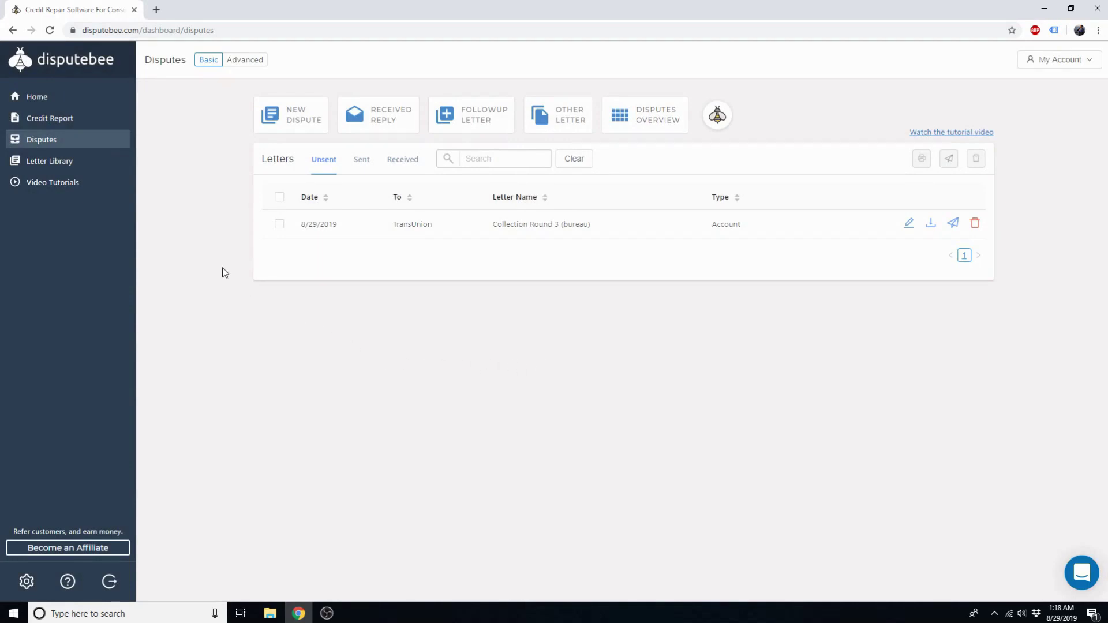
Step: Start a new Collections dispute and move on to account selection
{"action": "left_click", "coordinate": [318, 116]}
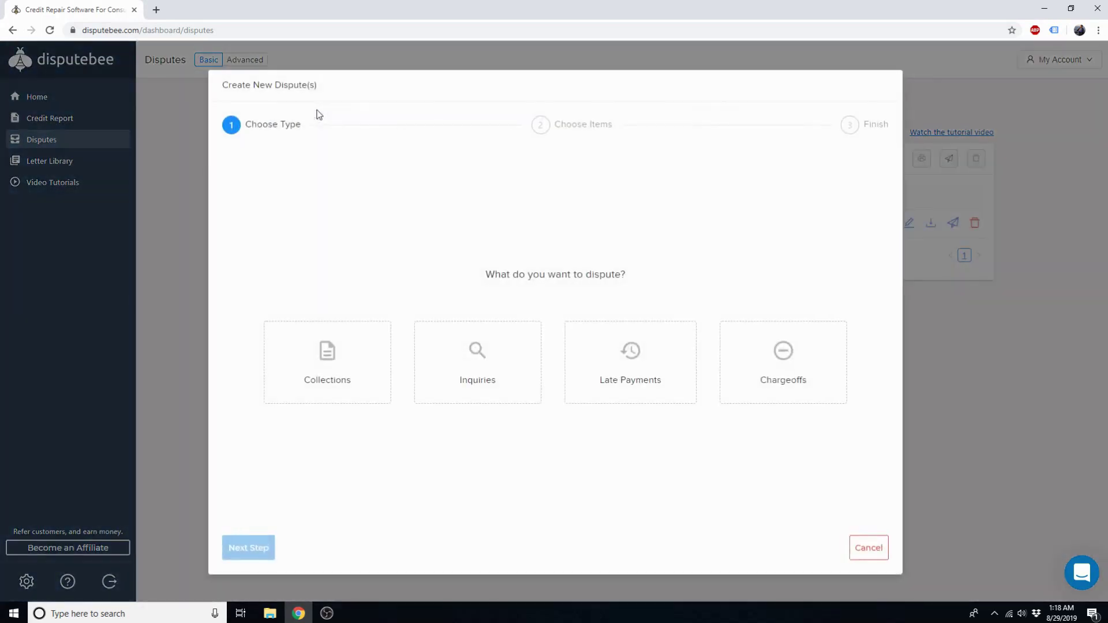
{"action": "left_click", "coordinate": [338, 367]}
{"action": "left_click", "coordinate": [248, 547]}
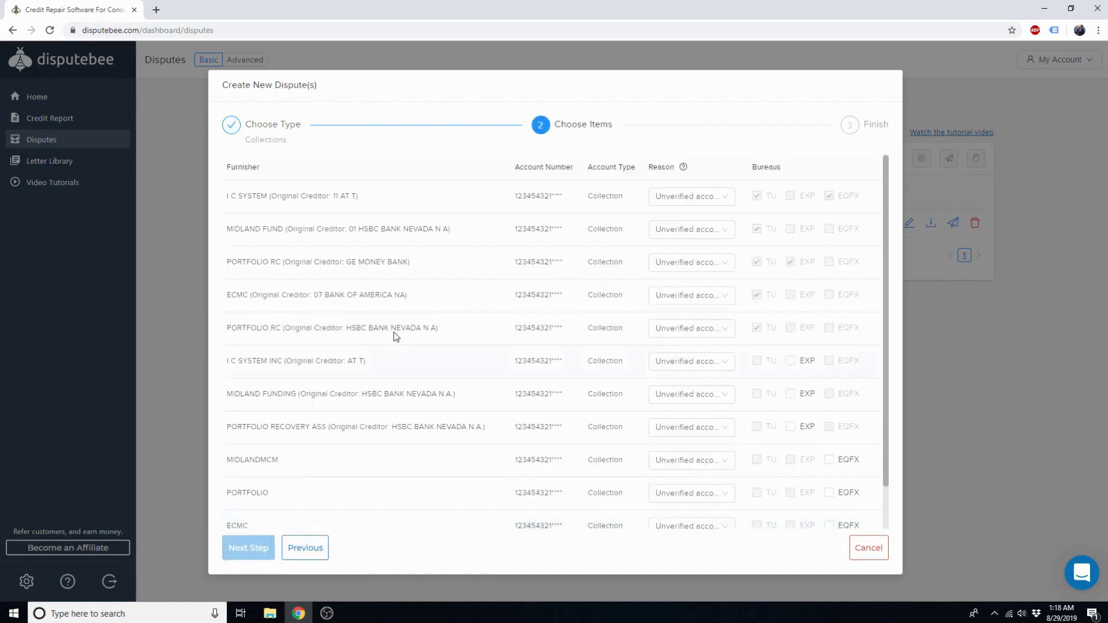
{"action": "scroll", "coordinate": [467, 312], "scroll_direction": "down", "scroll_amount": 1}
Step: Dispute I C SYSTEM, MIDLAND FUNDING, PORTFOLIO RECOVERY (Experian), MIDLANDMCM, PORTFOLIO (Equifax), and create letters
{"action": "left_click", "coordinate": [487, 328]}
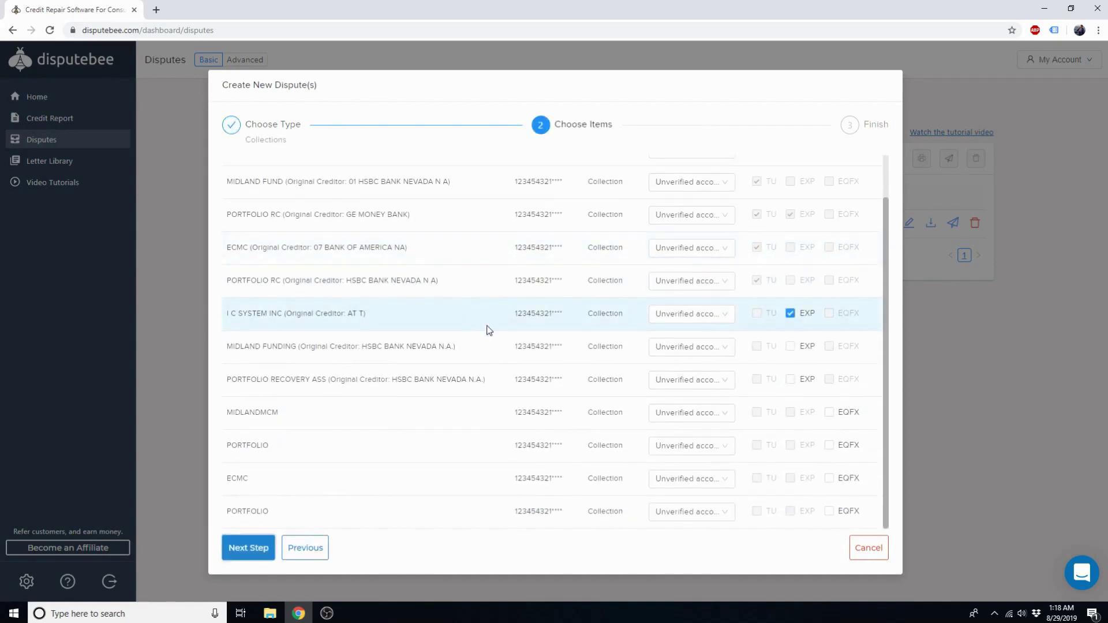
{"action": "left_click", "coordinate": [495, 348]}
{"action": "left_click", "coordinate": [495, 375]}
{"action": "left_click", "coordinate": [486, 417]}
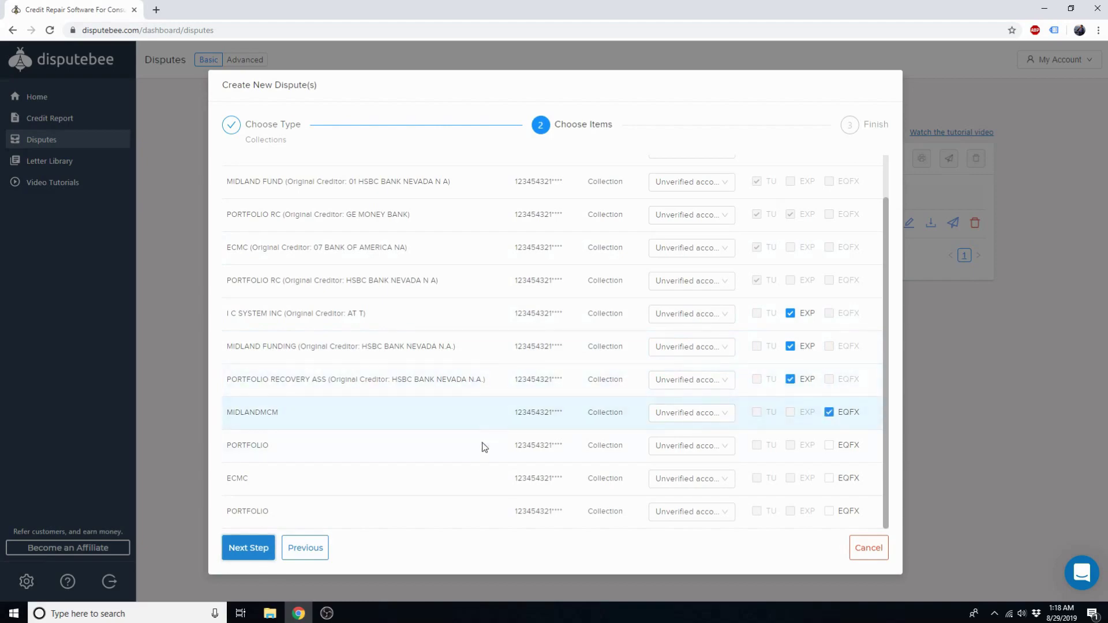
{"action": "left_click", "coordinate": [483, 447]}
{"action": "left_click", "coordinate": [249, 555]}
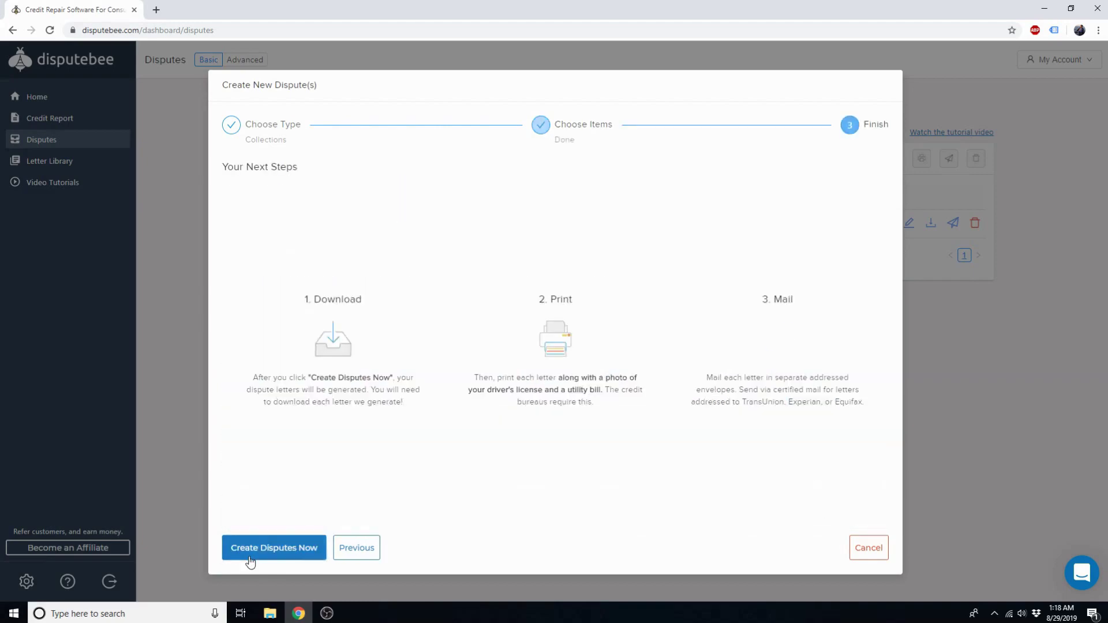
{"action": "left_click", "coordinate": [250, 551]}
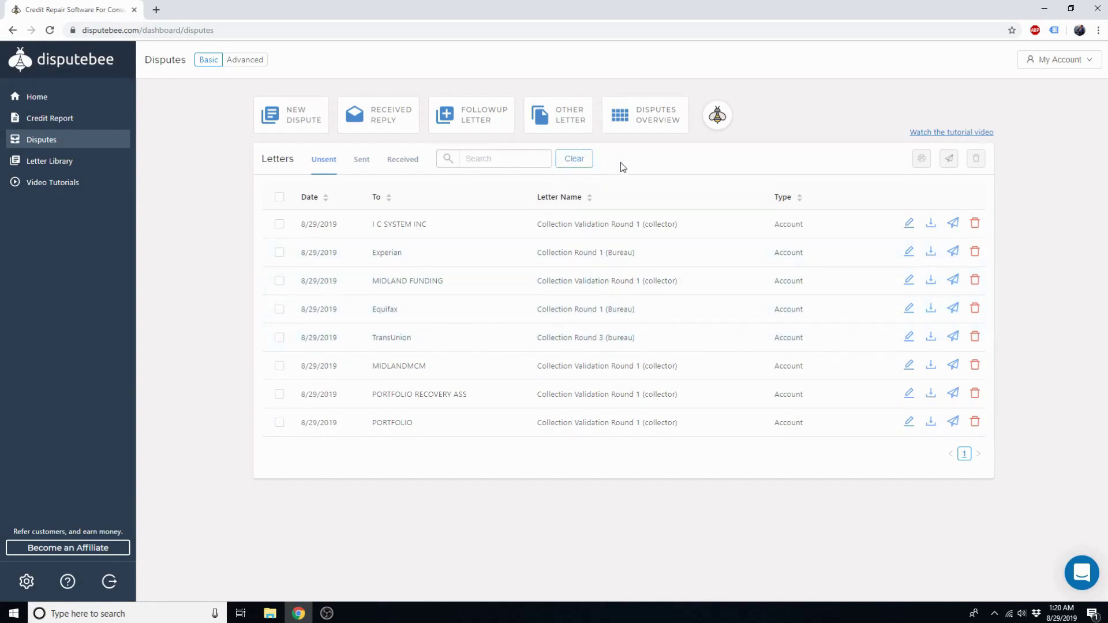
{"action": "left_click", "coordinate": [719, 119]}
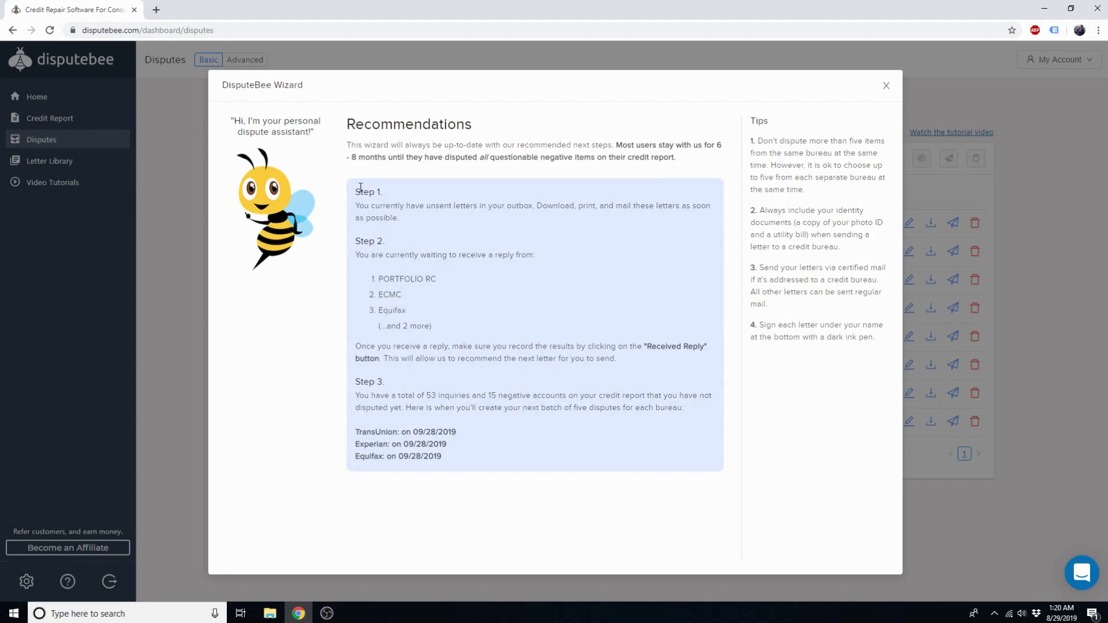
{"action": "left_click_drag", "start_coordinate": [356, 206], "coordinate": [408, 218]}
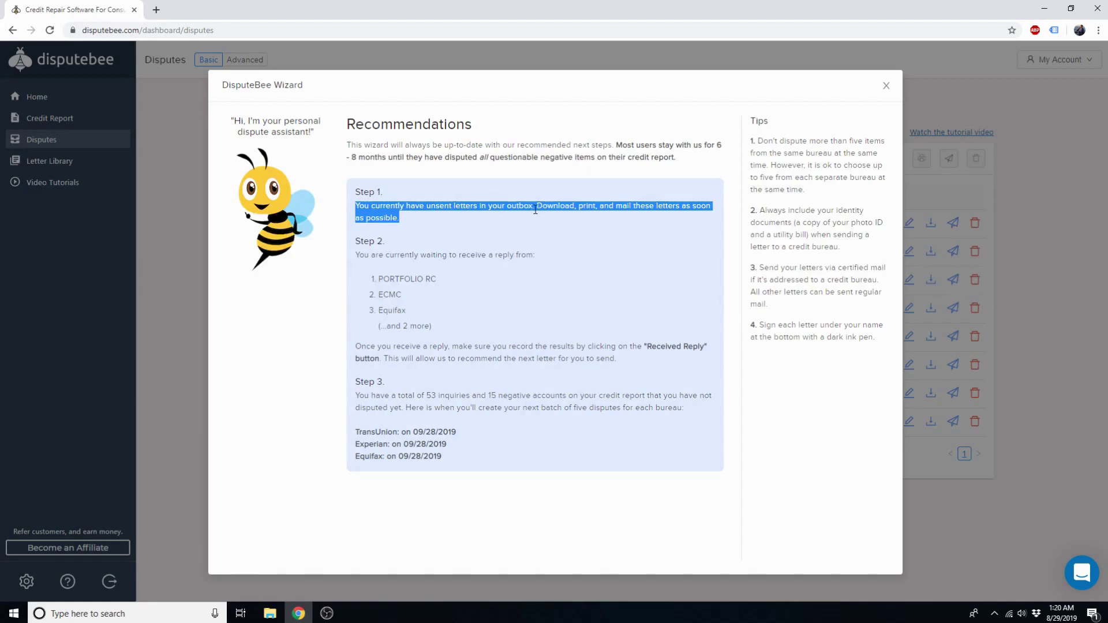
{"action": "left_click", "coordinate": [430, 250]}
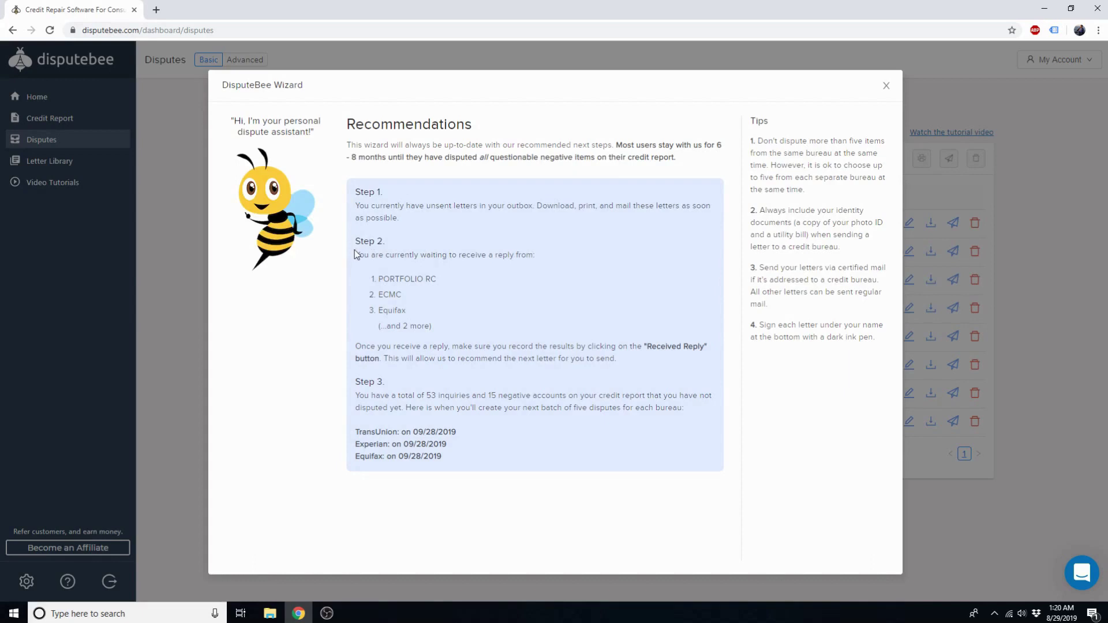
{"action": "left_click_drag", "start_coordinate": [355, 253], "coordinate": [416, 323]}
{"action": "left_click", "coordinate": [415, 327]}
{"action": "left_click_drag", "start_coordinate": [426, 395], "coordinate": [566, 396]}
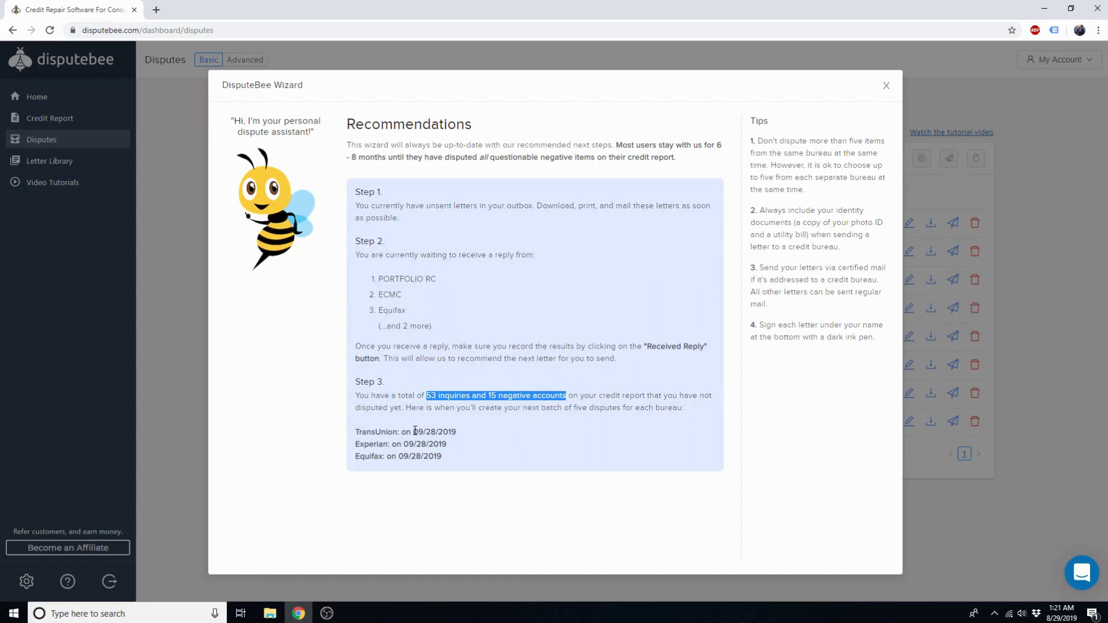
{"action": "left_click_drag", "start_coordinate": [413, 432], "coordinate": [456, 430]}
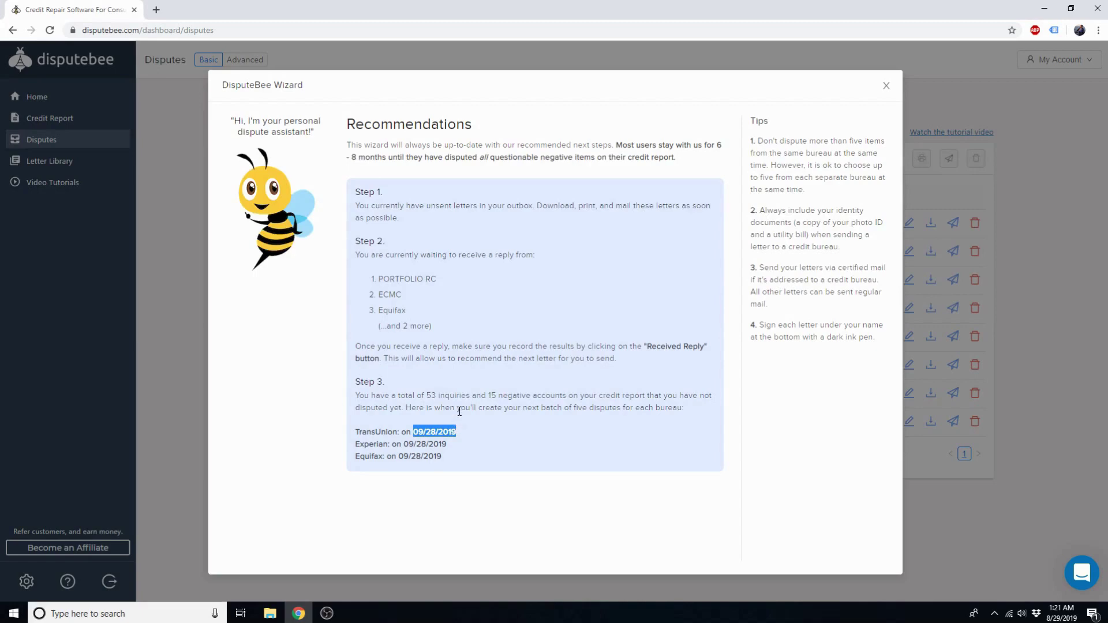
{"action": "left_click", "coordinate": [886, 87]}
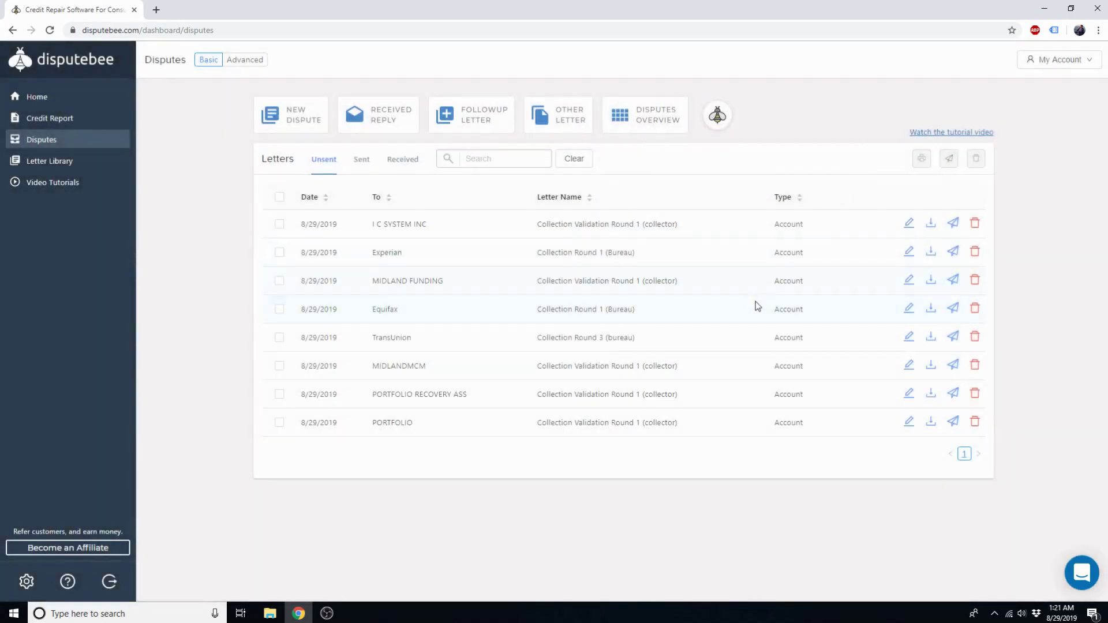